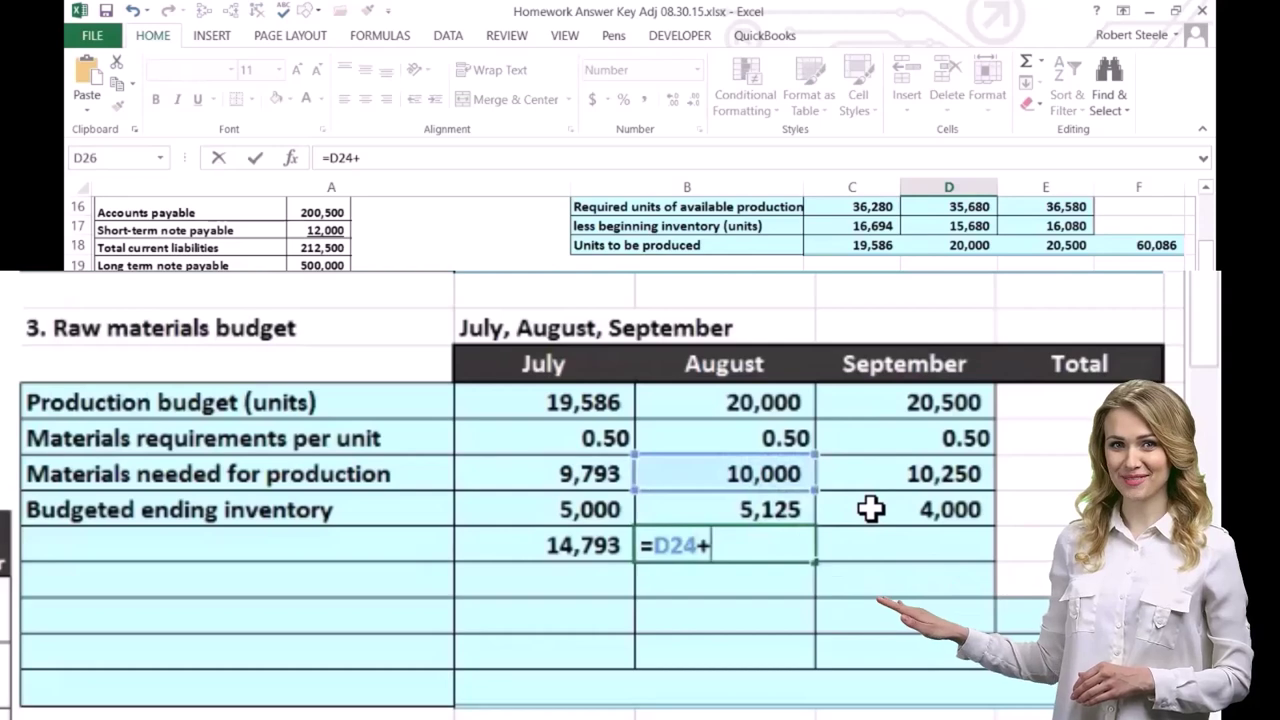
Complete the August and September total materials requirements formulas, giving 15,125 and 14,250
key(Up)
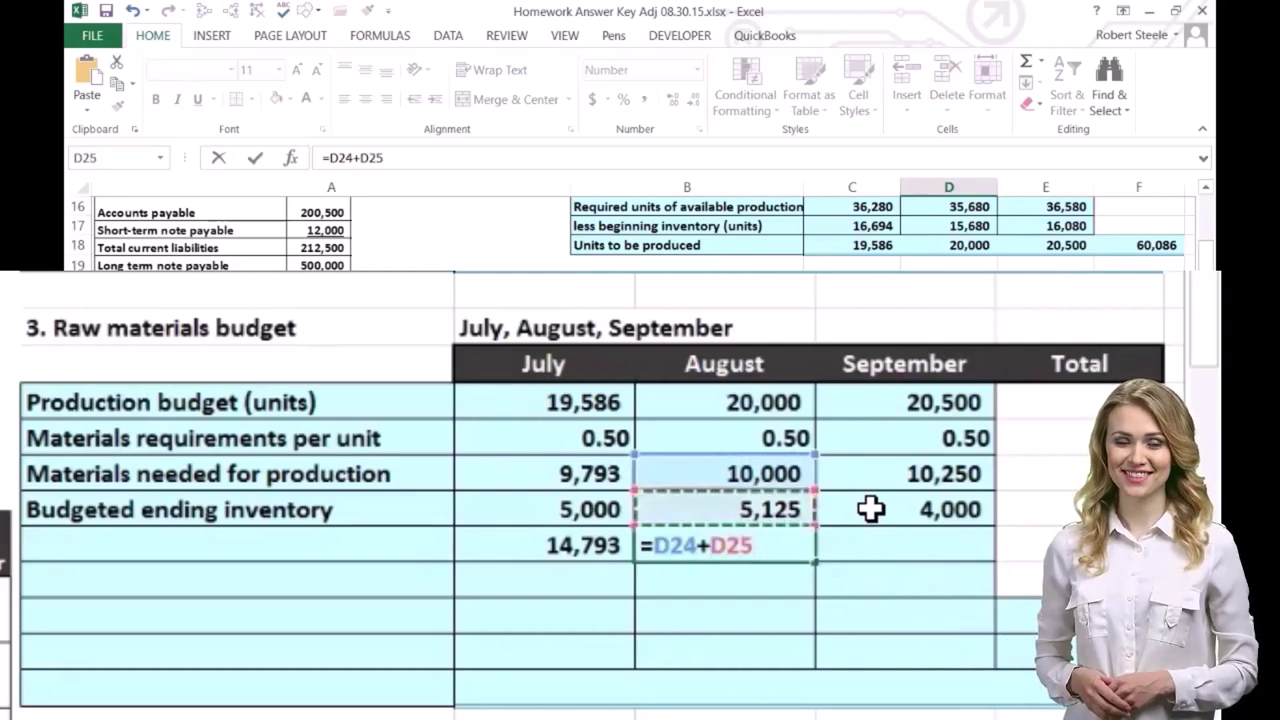
key(Tab)
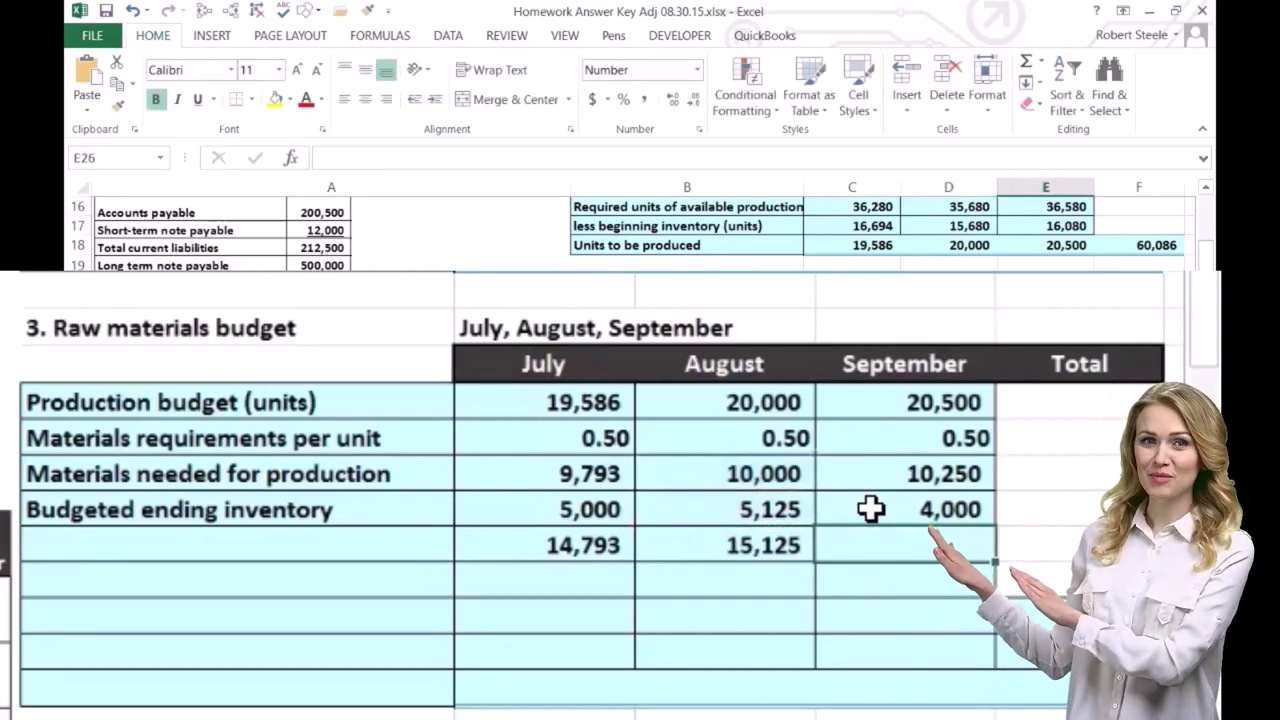
text(=)
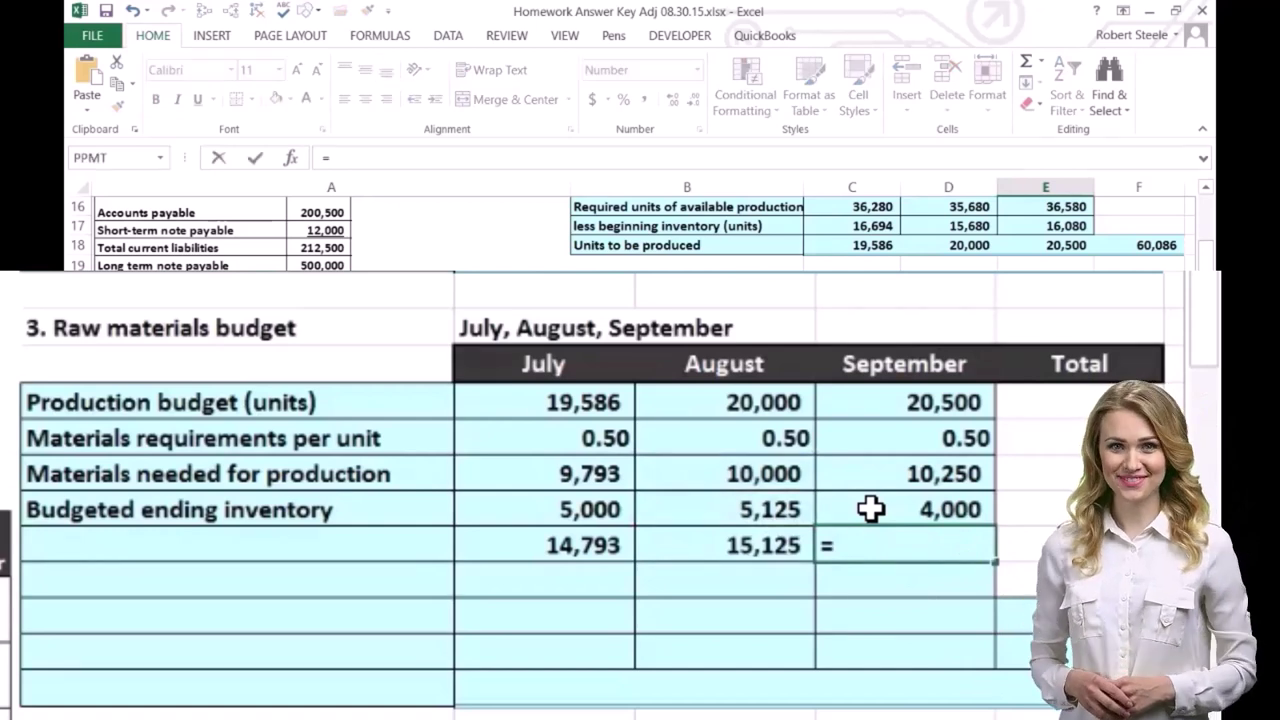
key(Up)
key(Up)
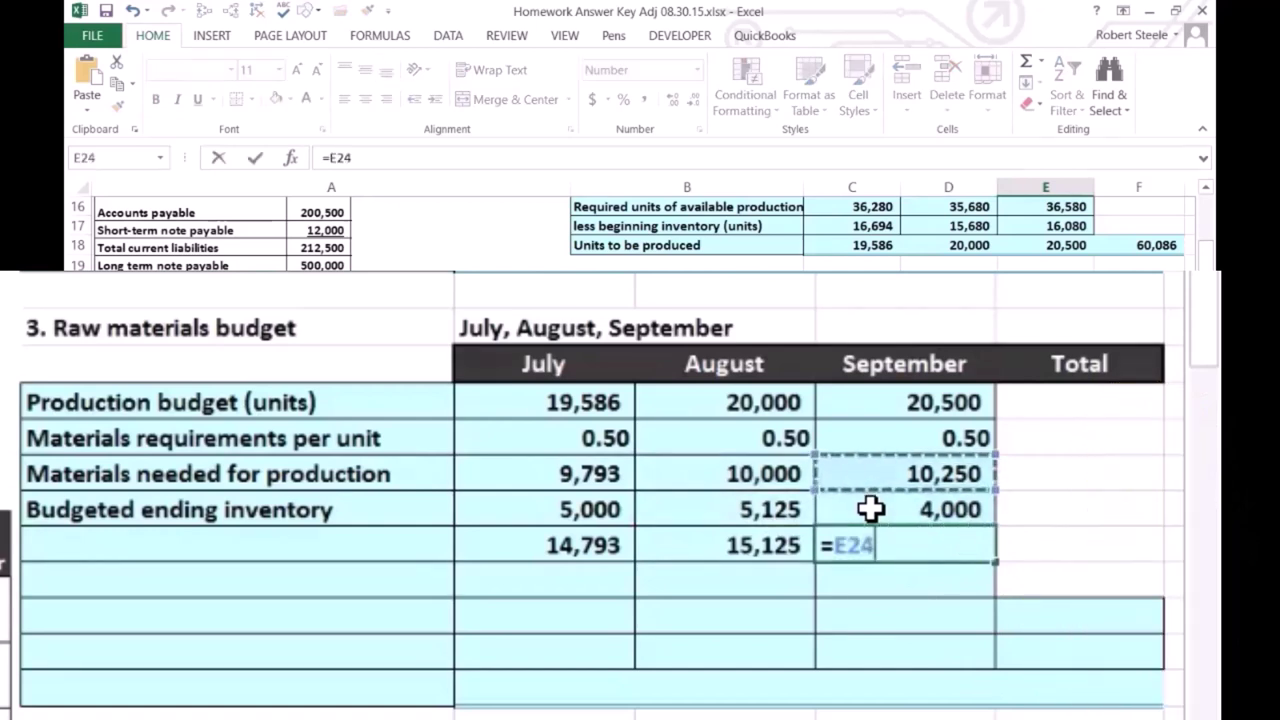
text(+)
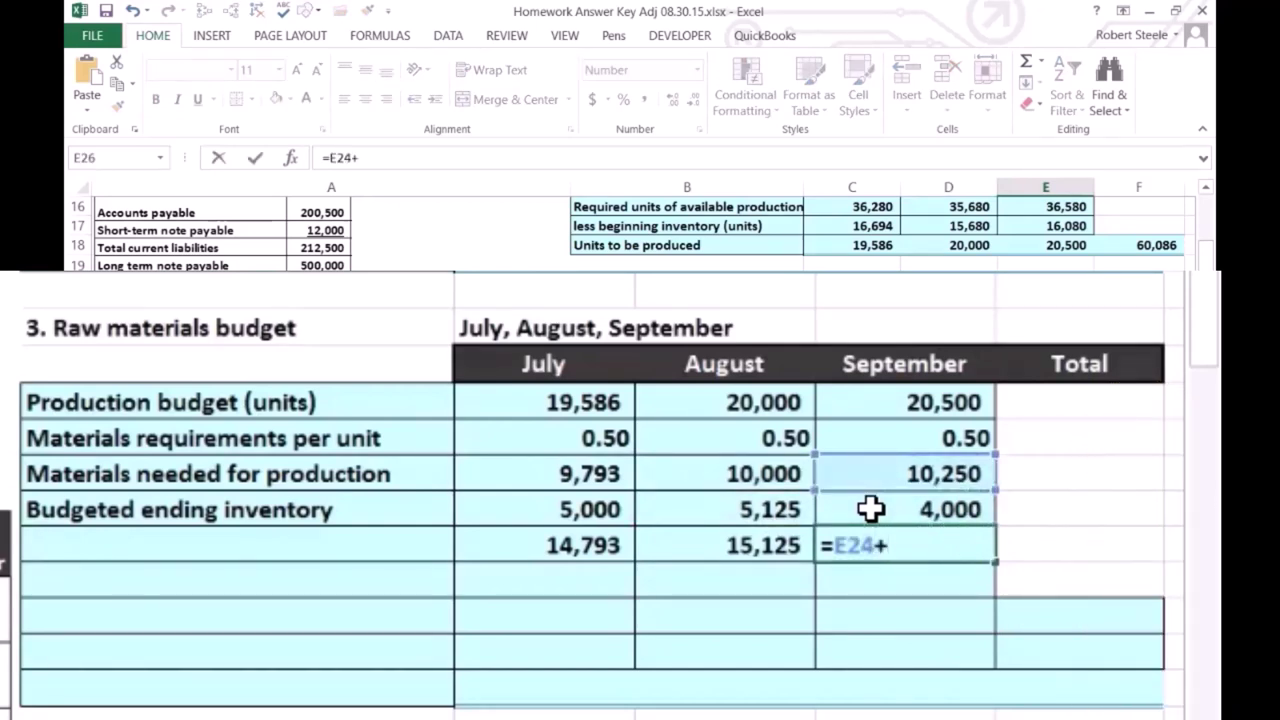
click(871, 509)
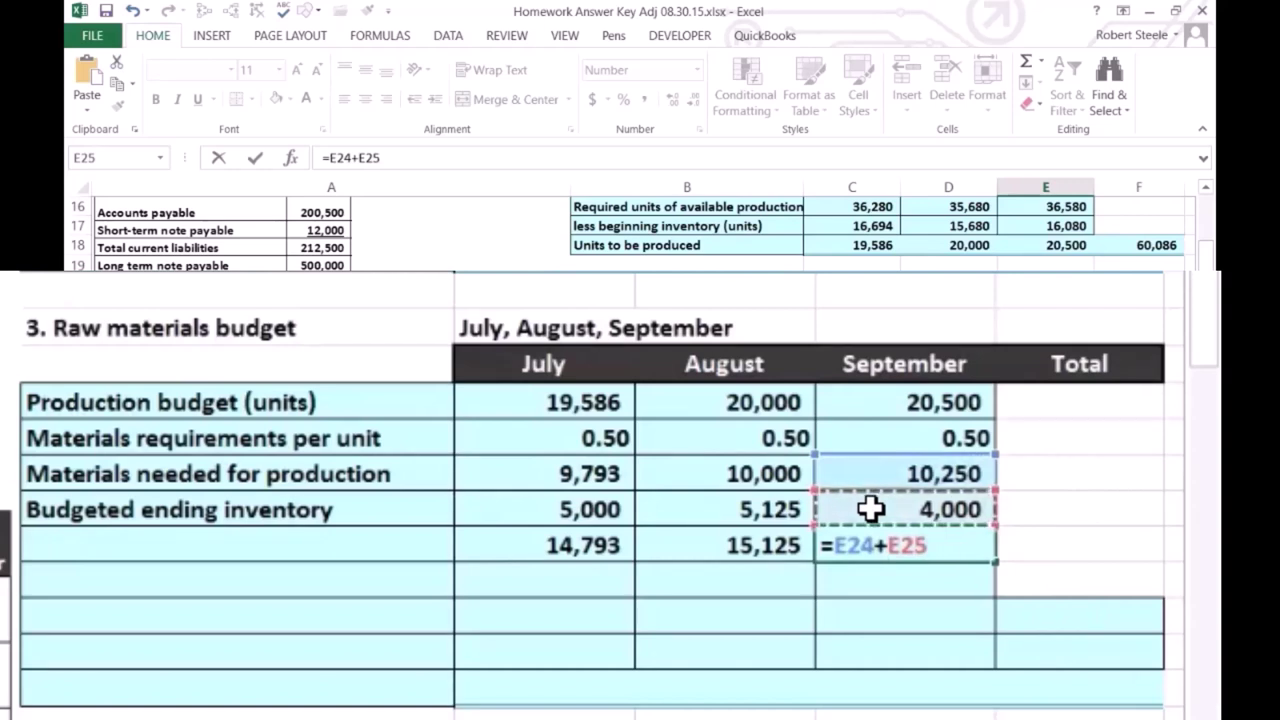
key(Return)
key(Left)
key(Left)
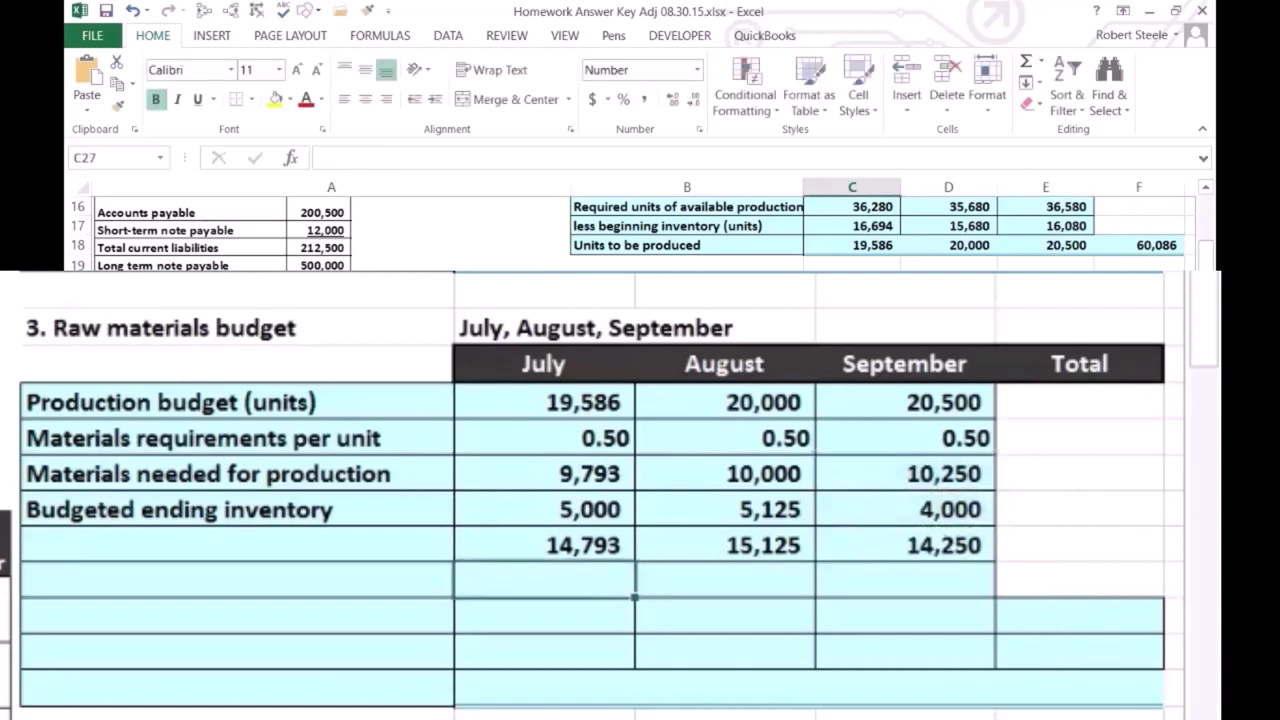
Paste the total materials requirements and less beginning inventory row labels into column B
key(Up)
key(Left)
key(ctrl+v)
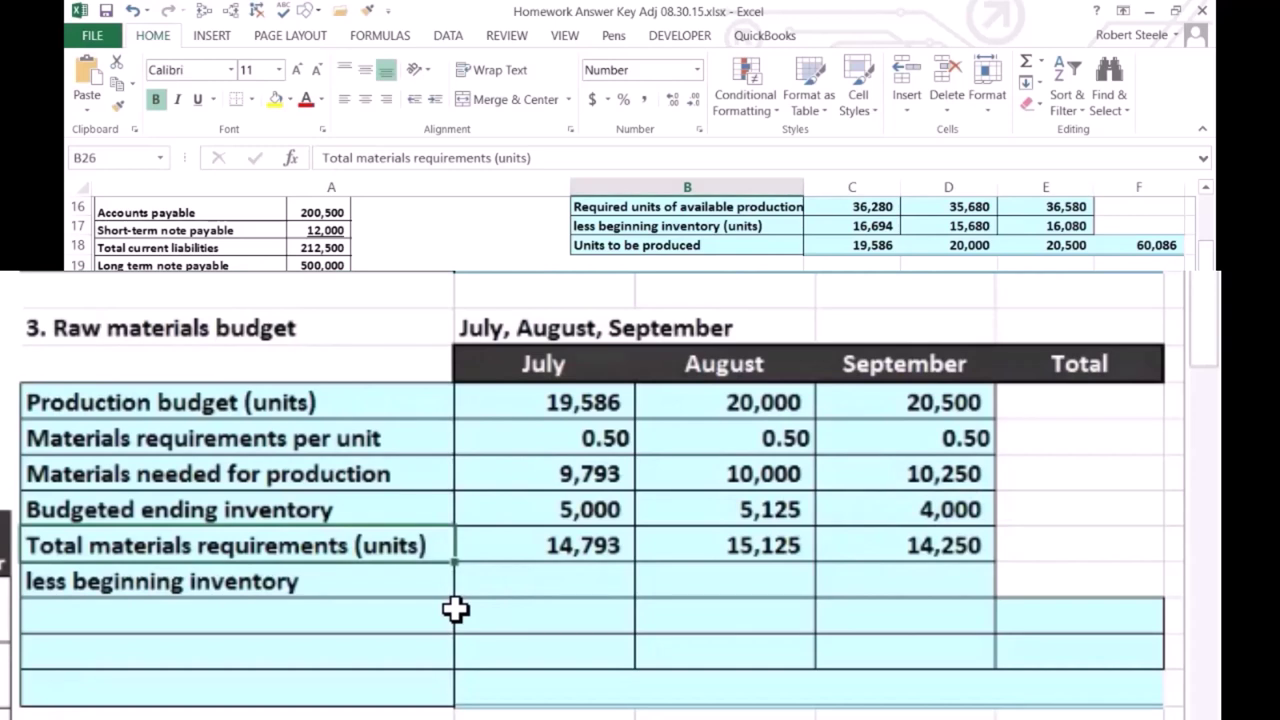
key(Right)
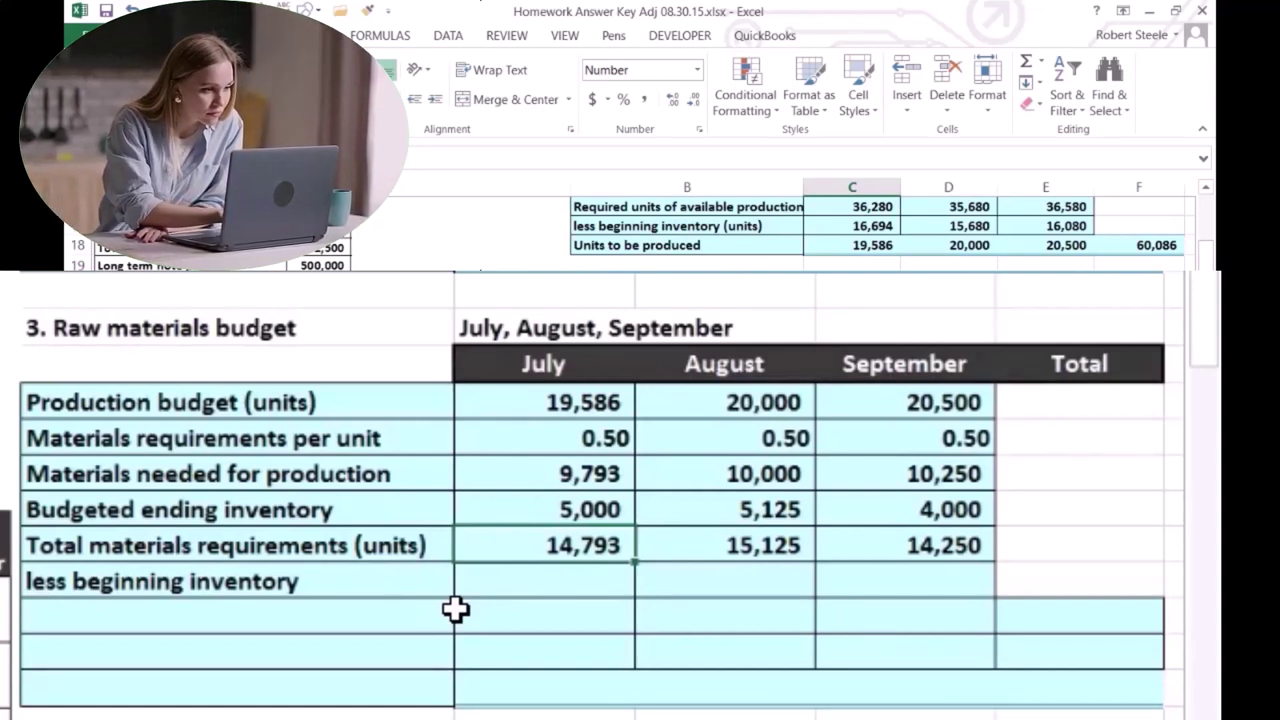
key(Down)
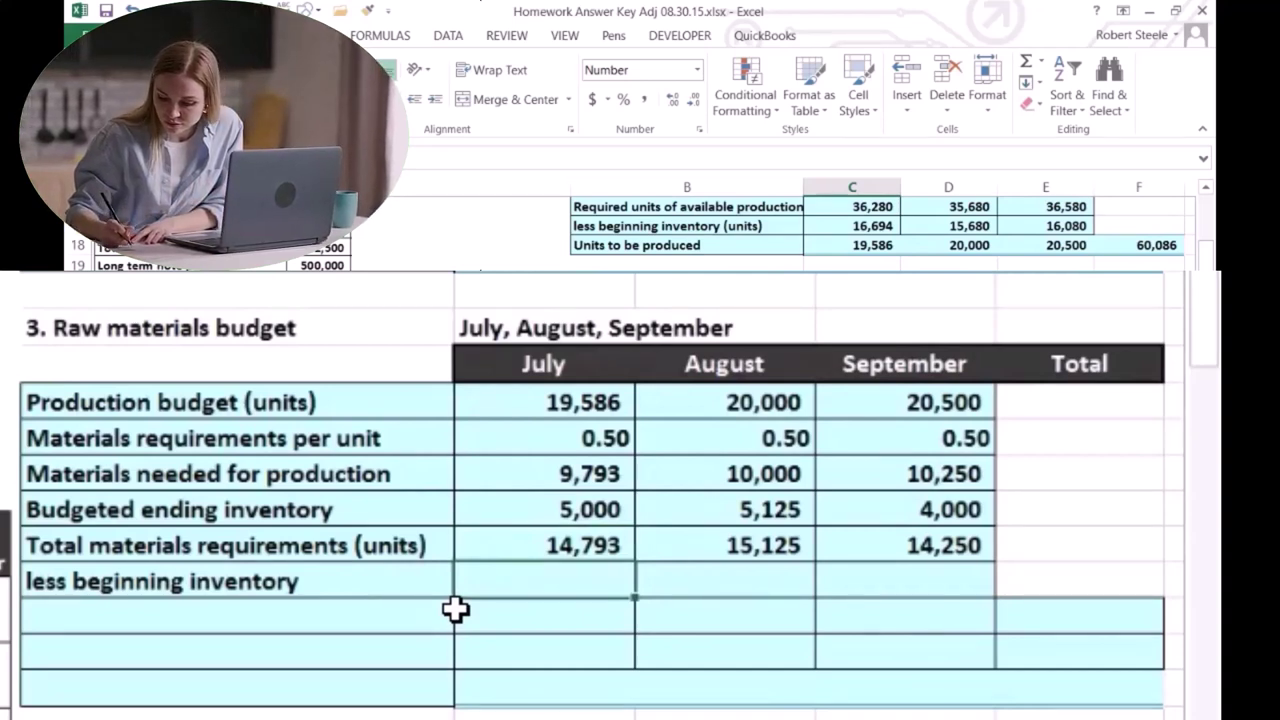
click(484, 543)
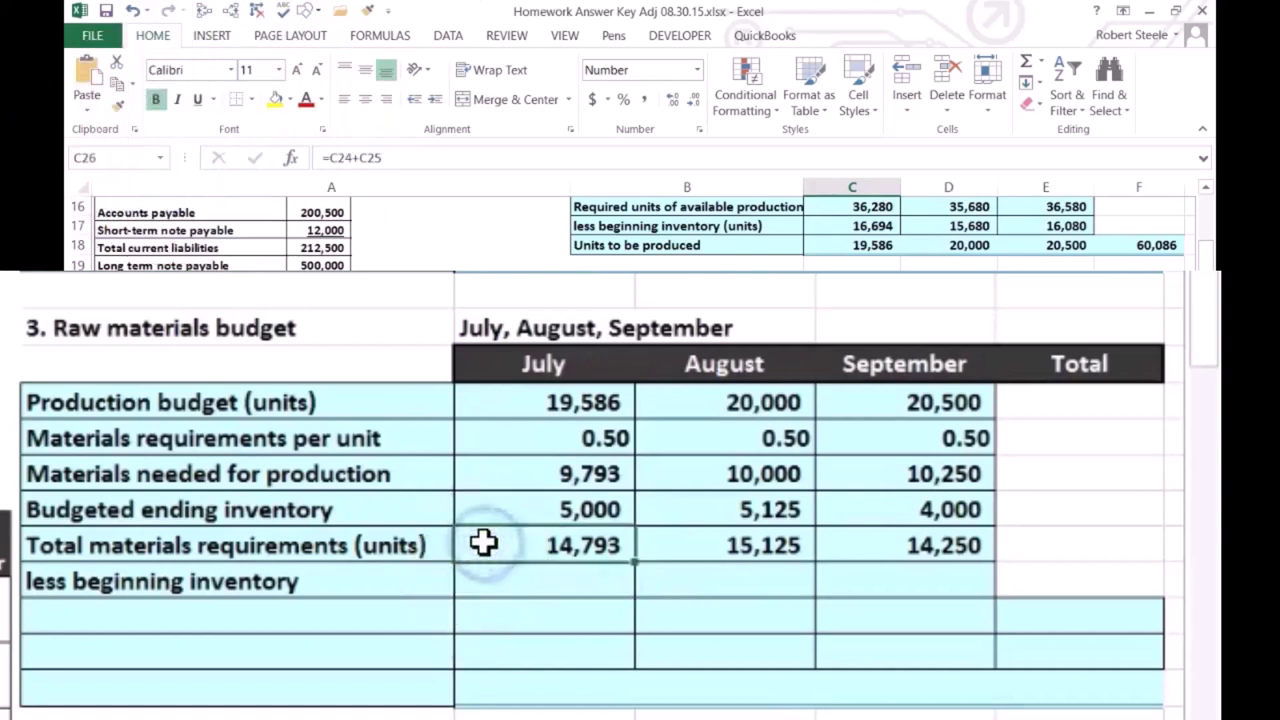
click(503, 588)
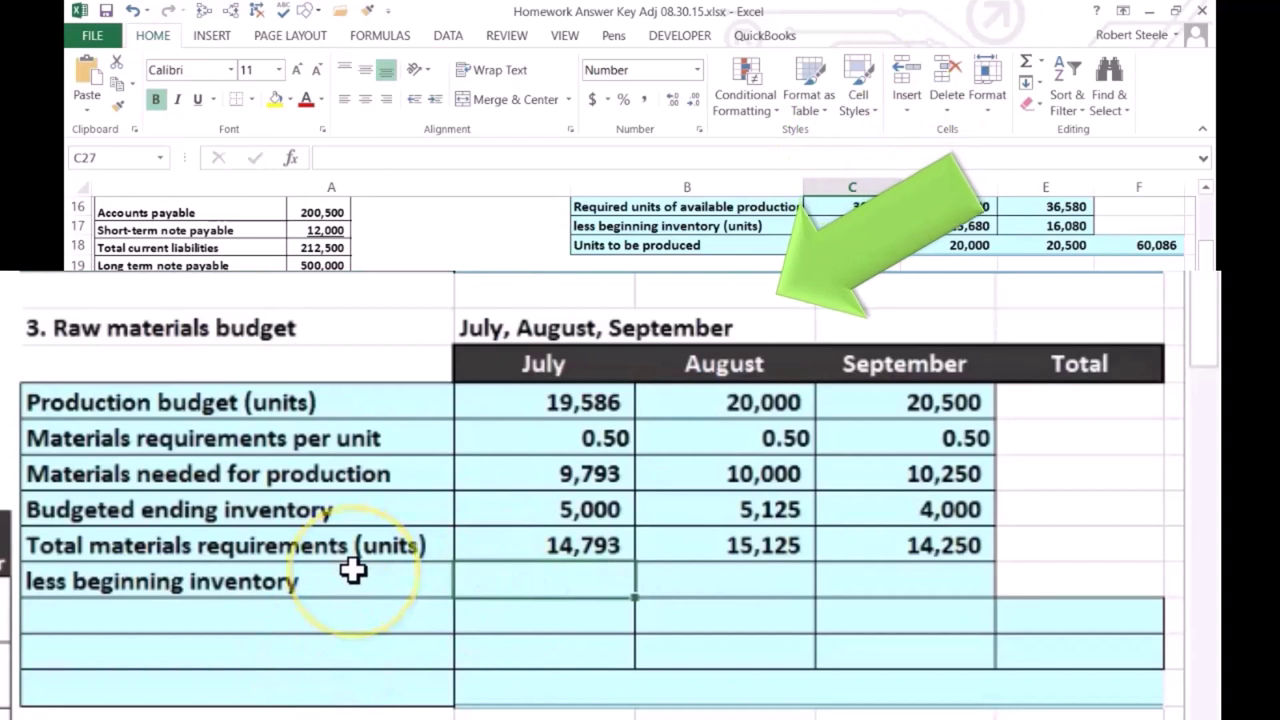
key(Right)
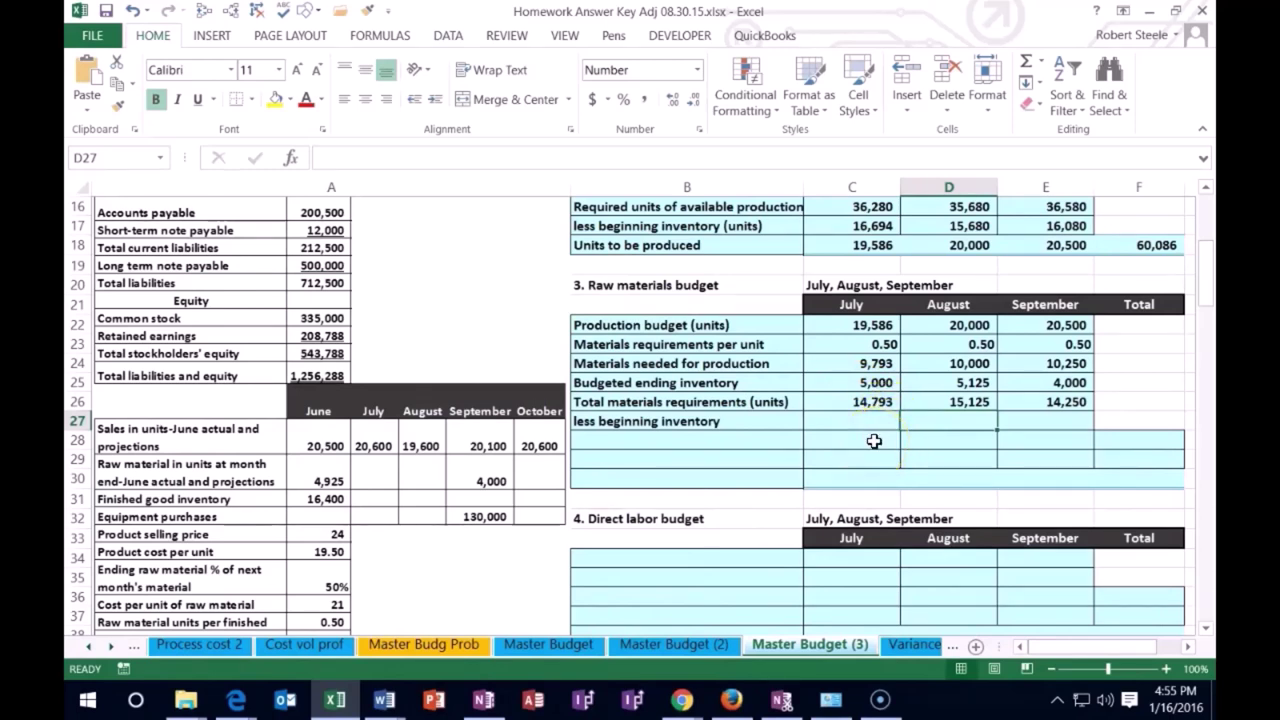
Set August's beginning inventory to July's ending inventory, 5,000
text(=)
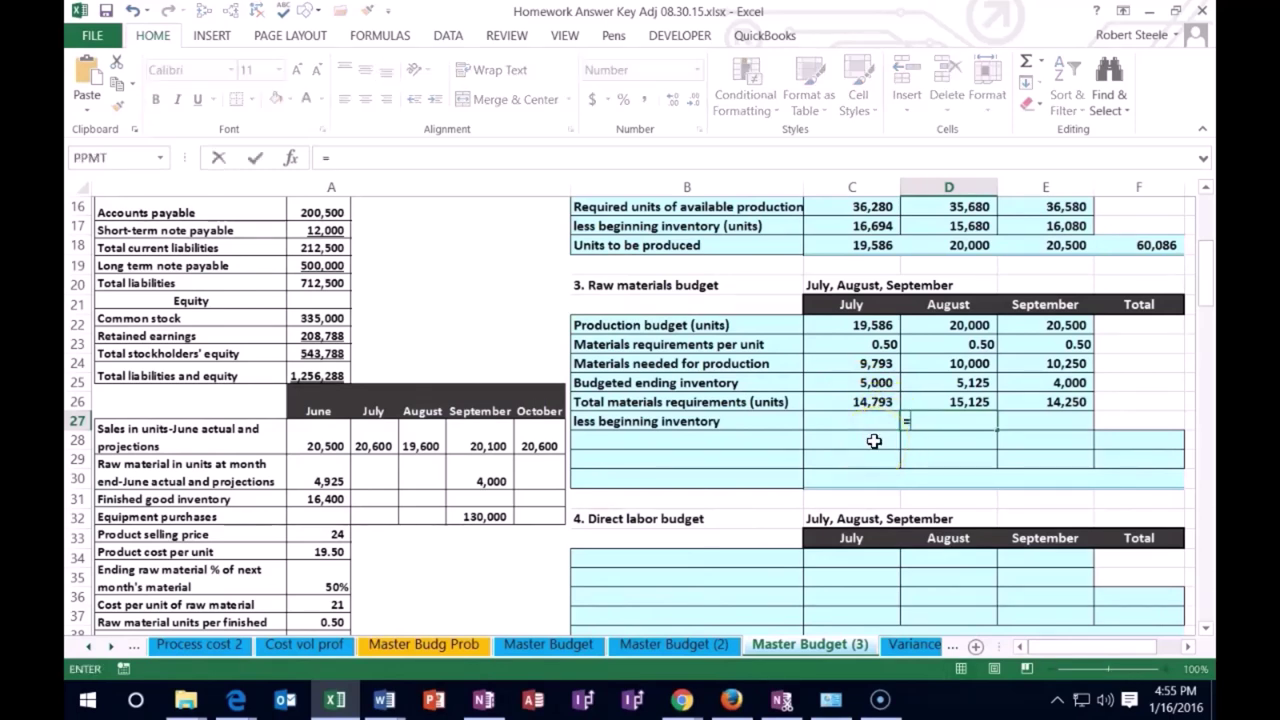
click(872, 380)
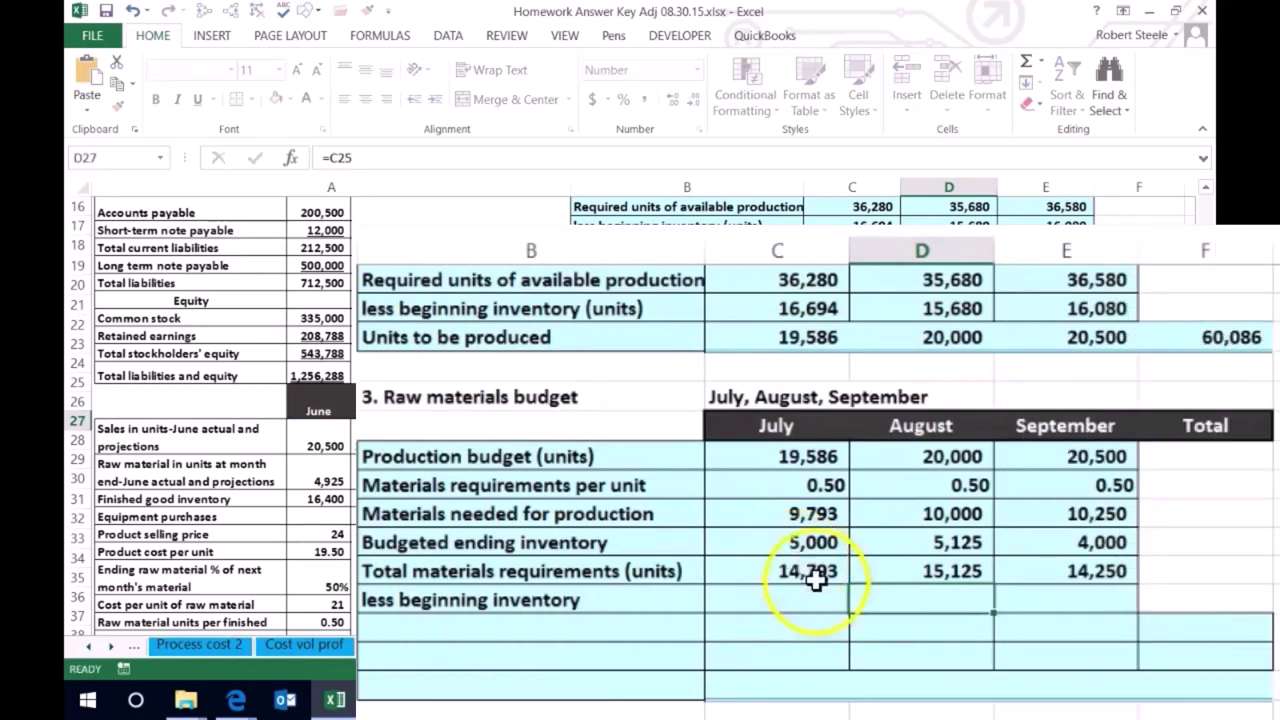
key(Tab)
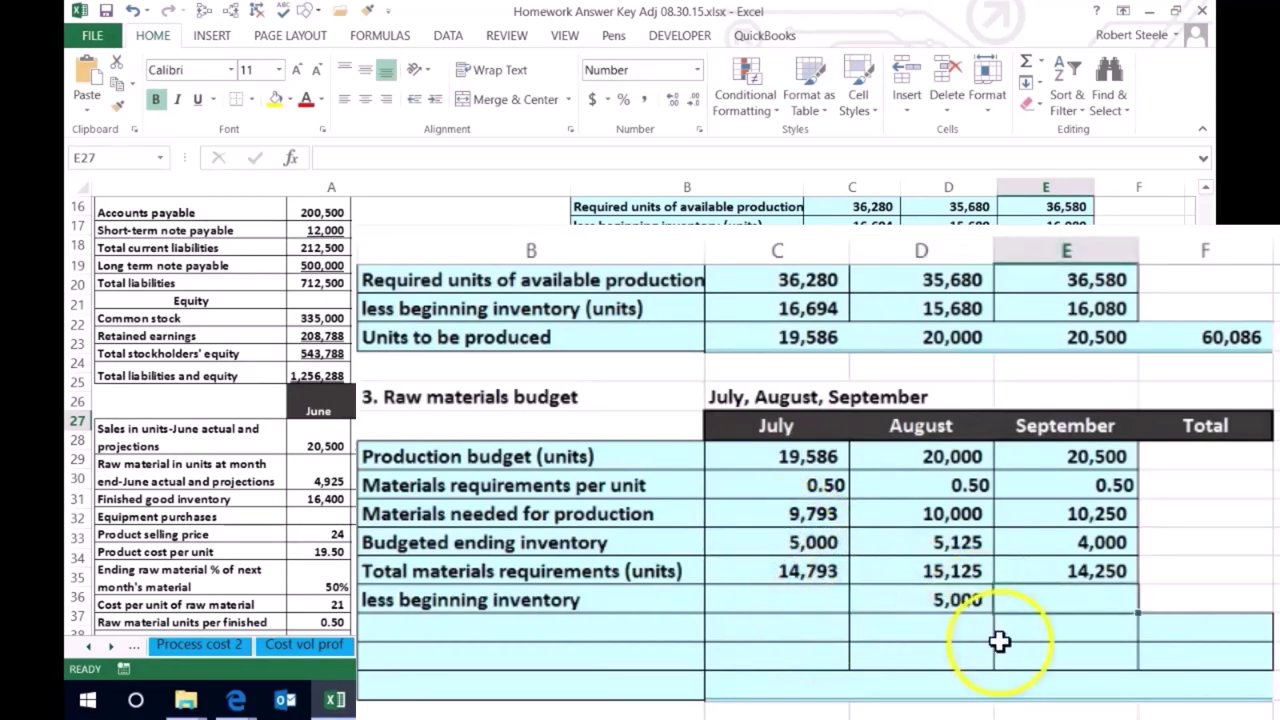
Link September's beginning inventory to August's ending inventory, 5,125
text(=)
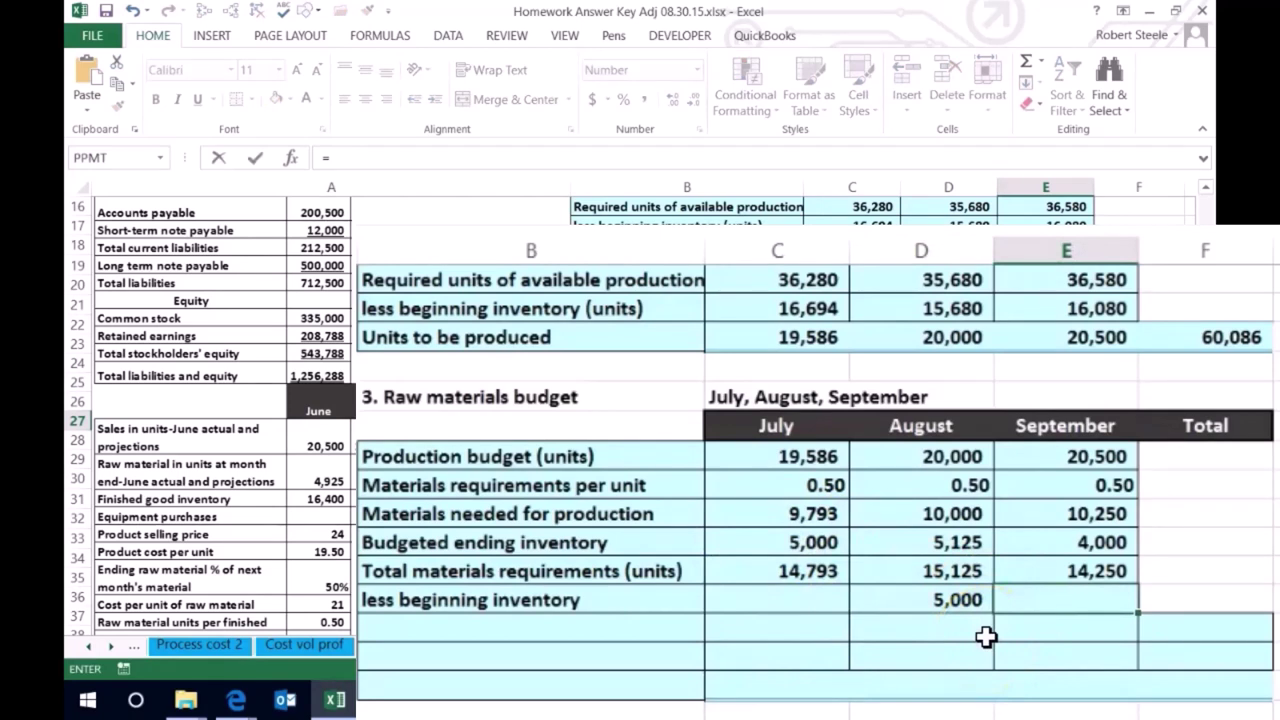
click(985, 637)
key(Return)
click(979, 566)
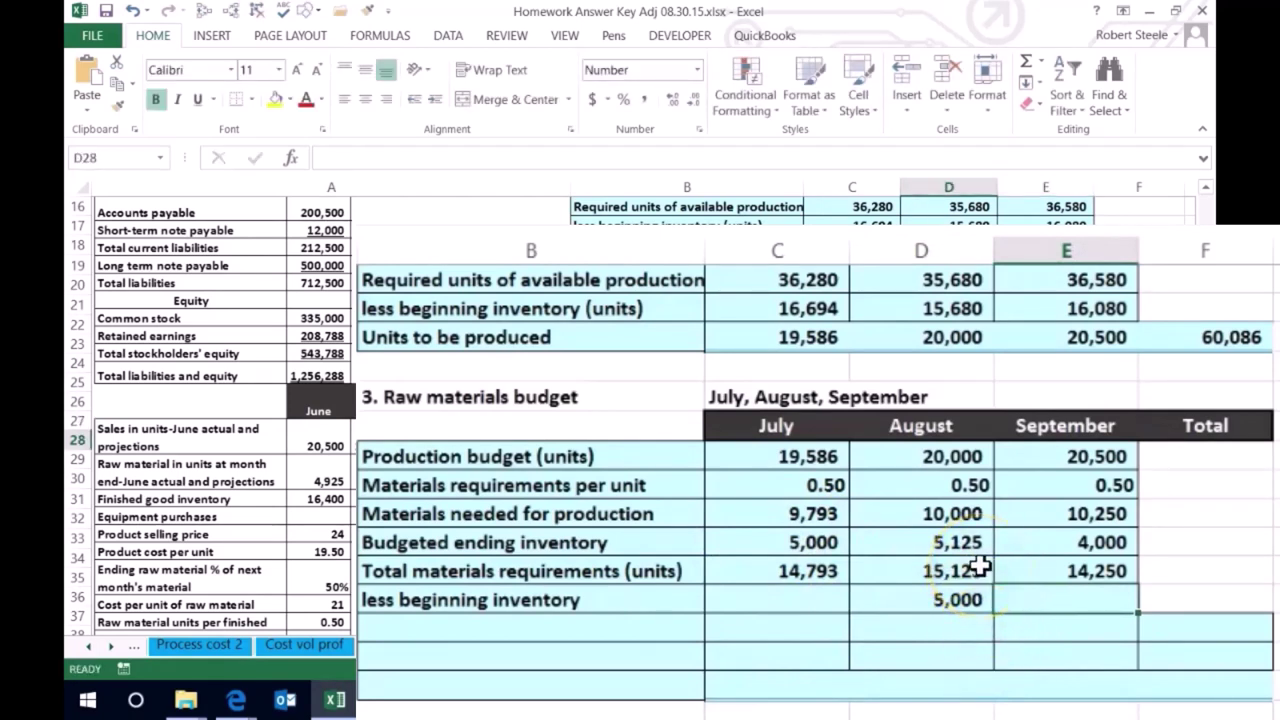
click(979, 566)
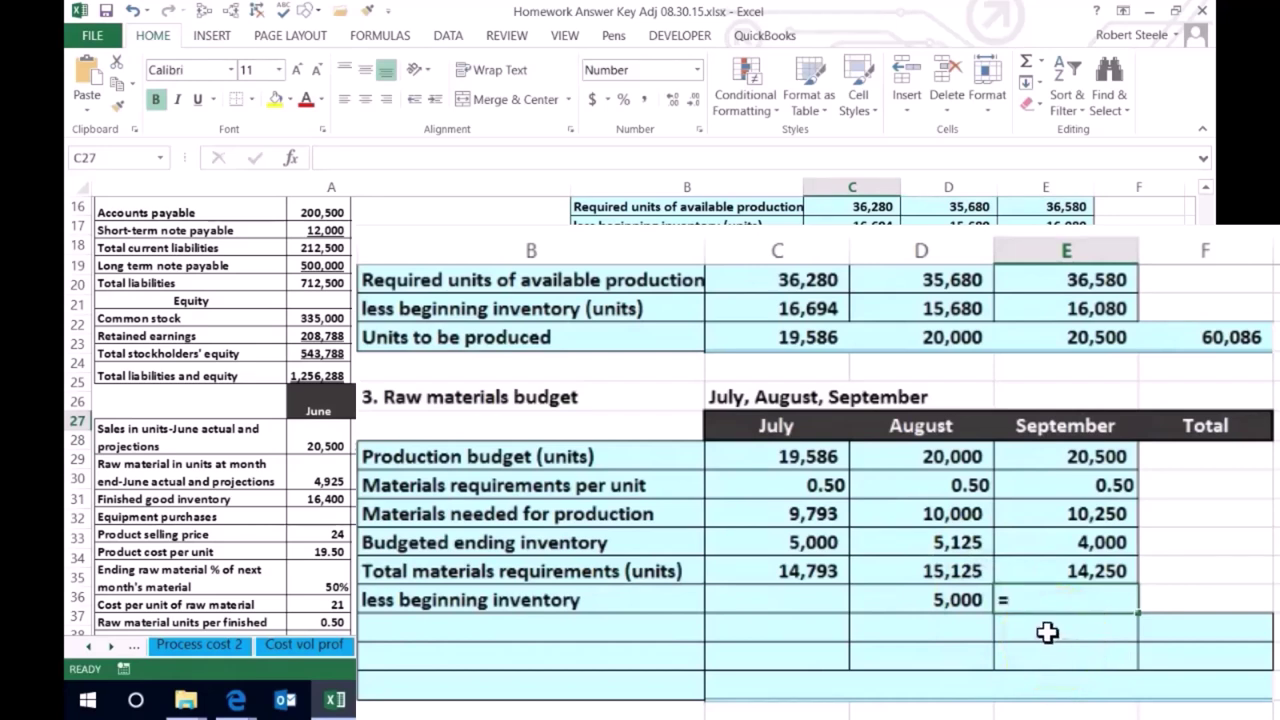
text(=)
click(970, 543)
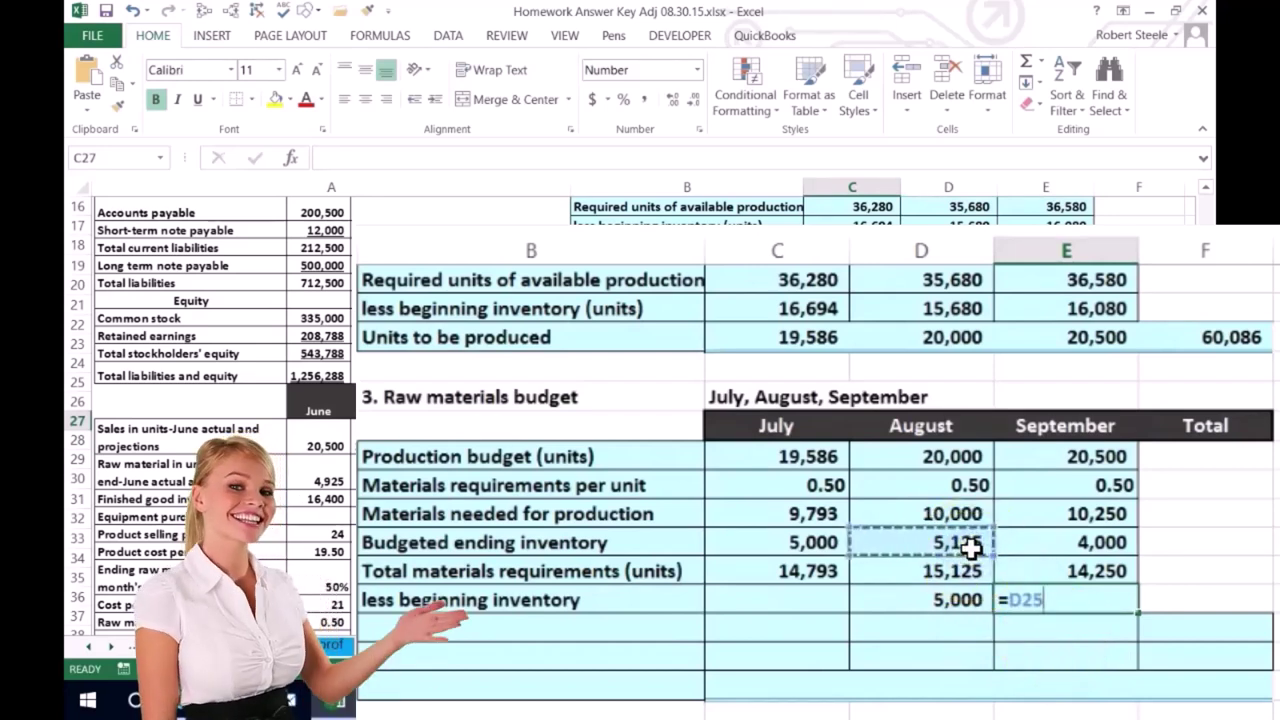
key(shift+Tab)
Enter July's beginning inventory of 4,925
key(Left)
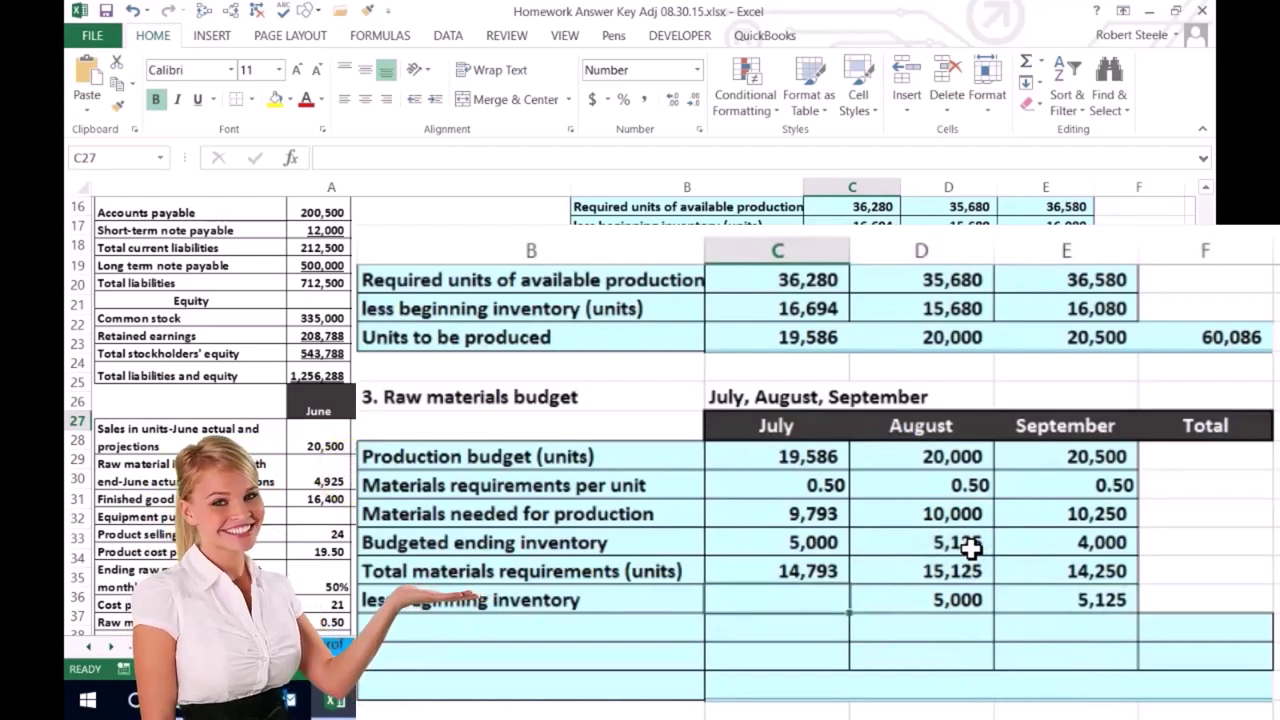
text(4,92)
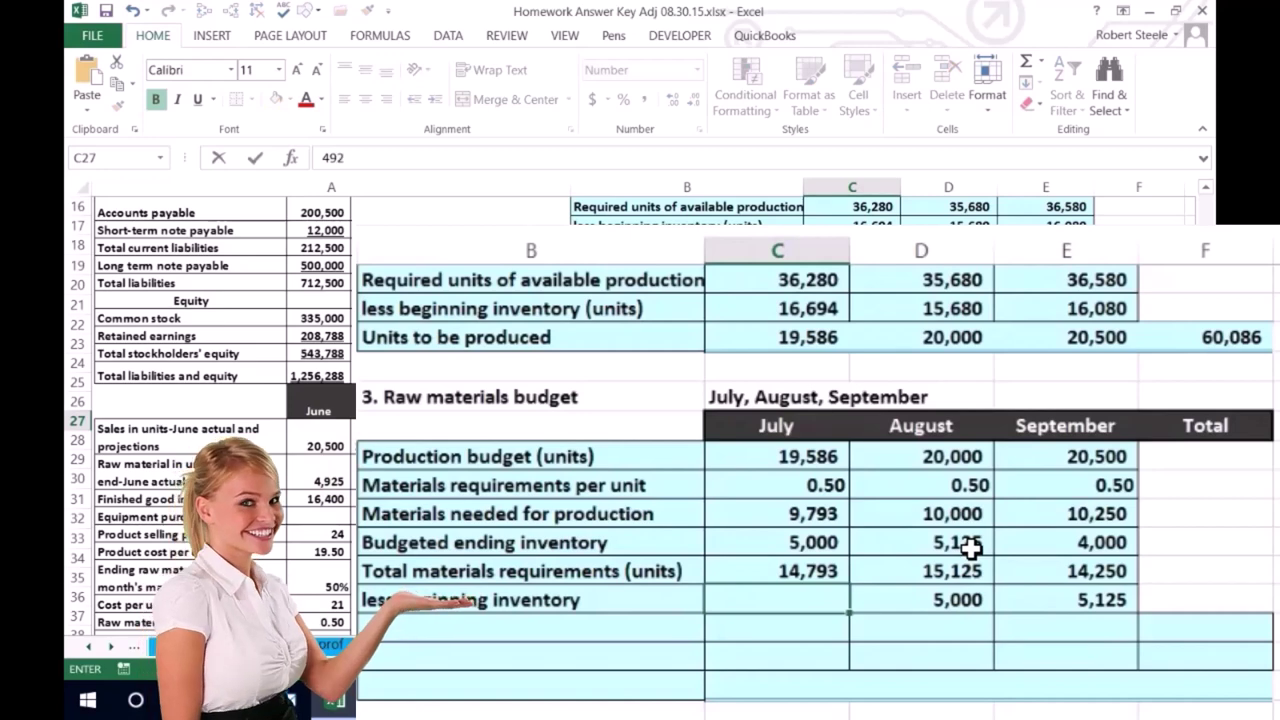
text(5)
key(Return)
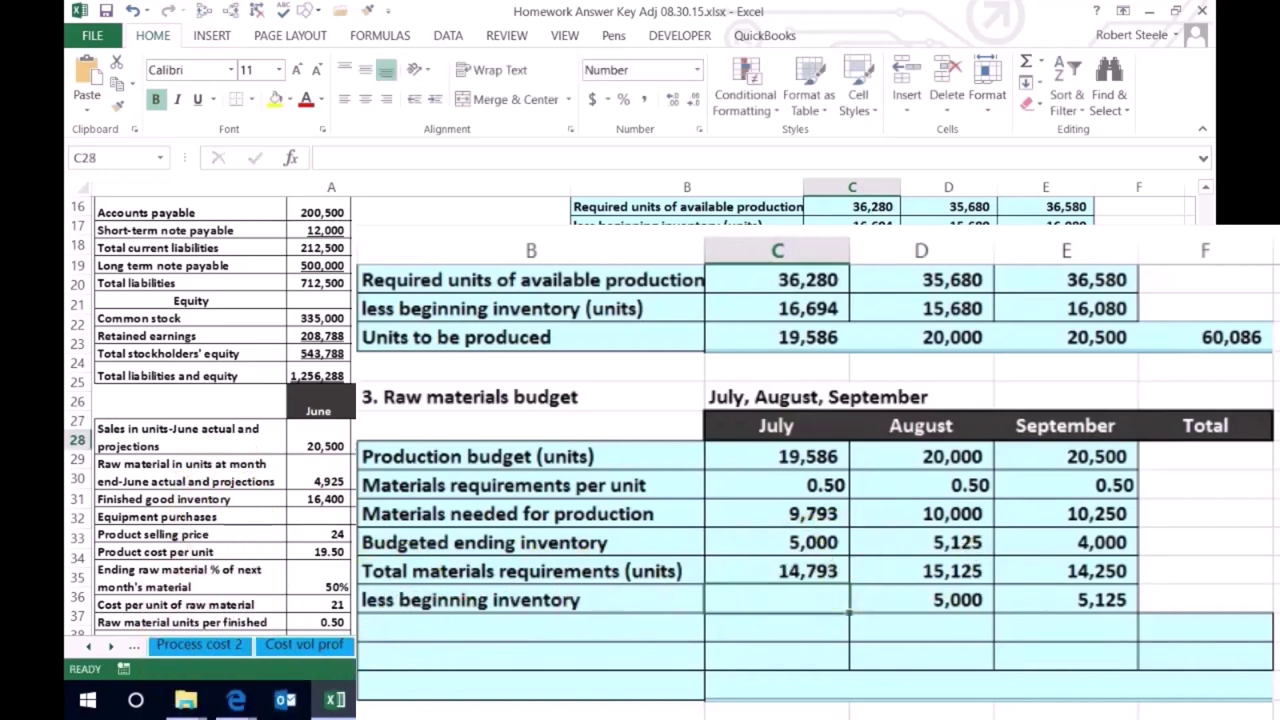
Compute July's materials to purchase as =C26-C27 (9,868) and begin August's subtraction formula
text(=)
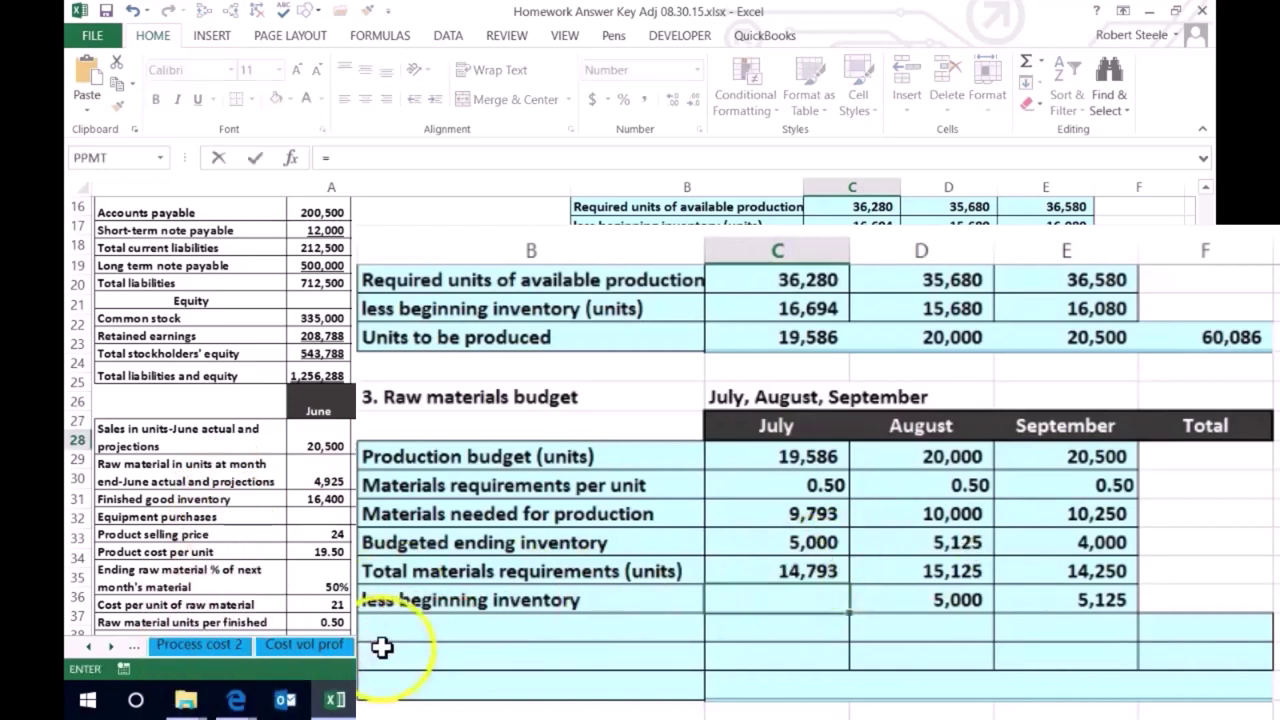
click(439, 623)
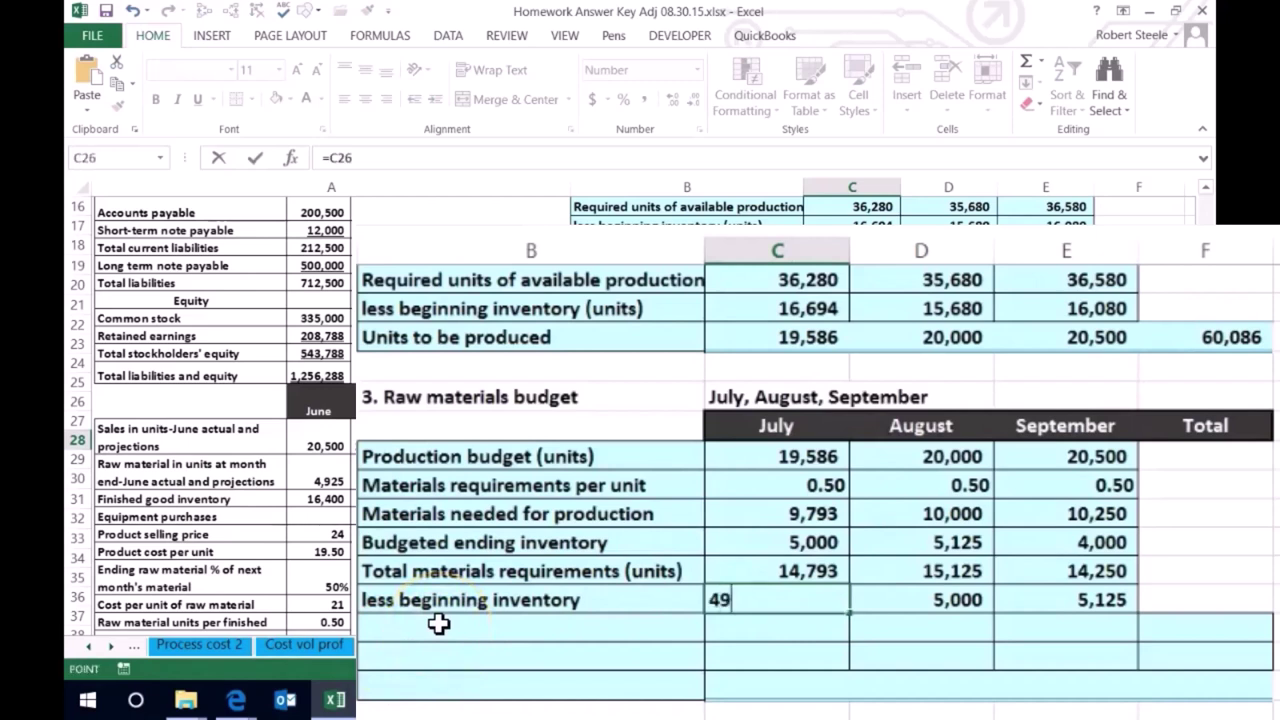
text(-)
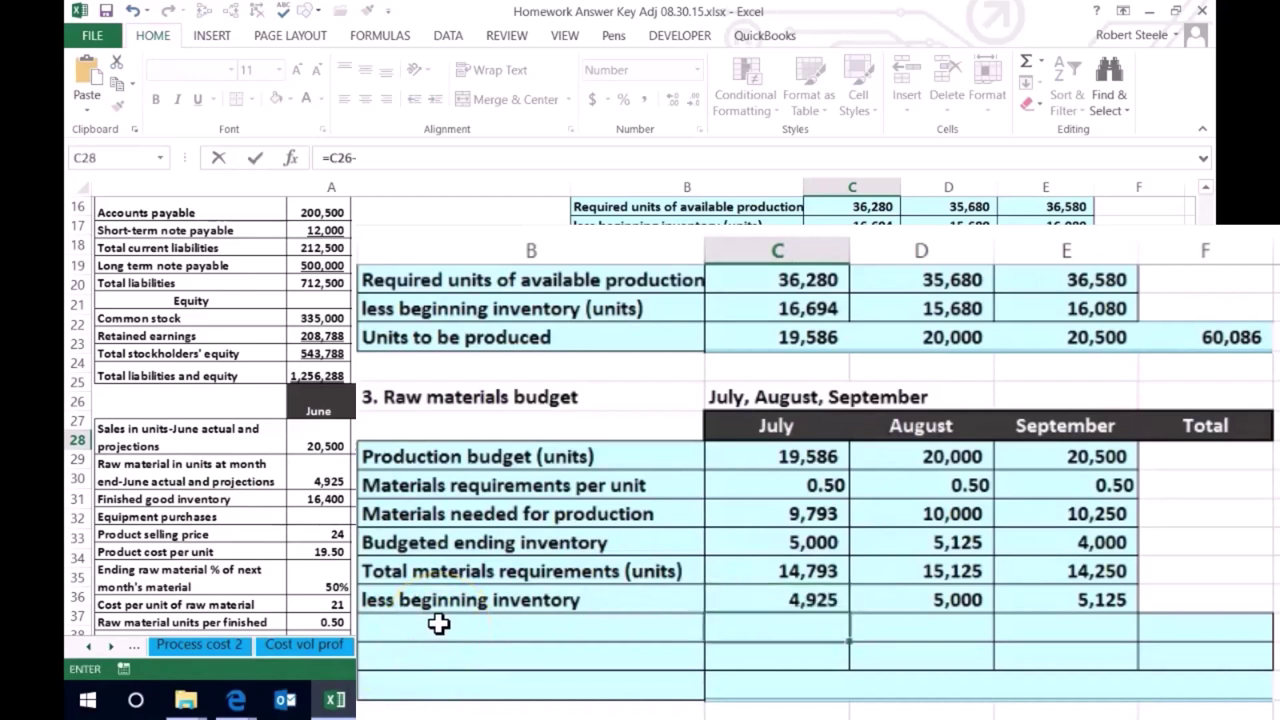
click(455, 606)
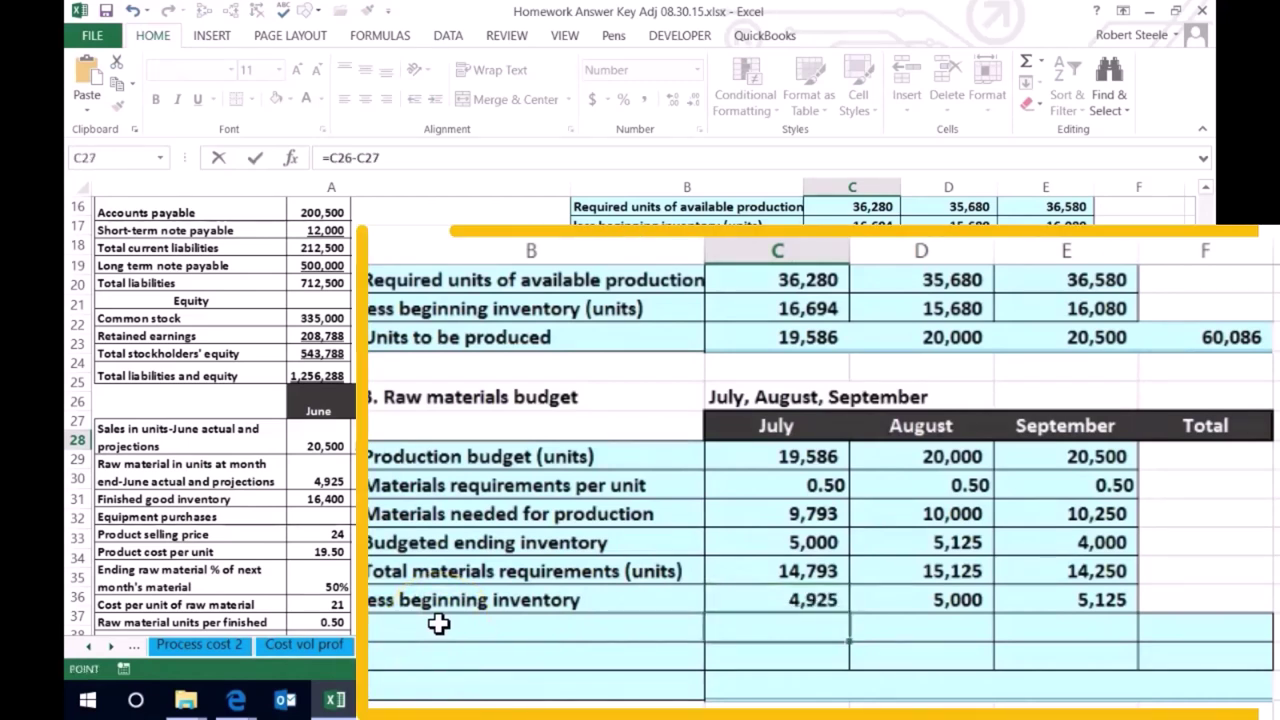
key(Tab)
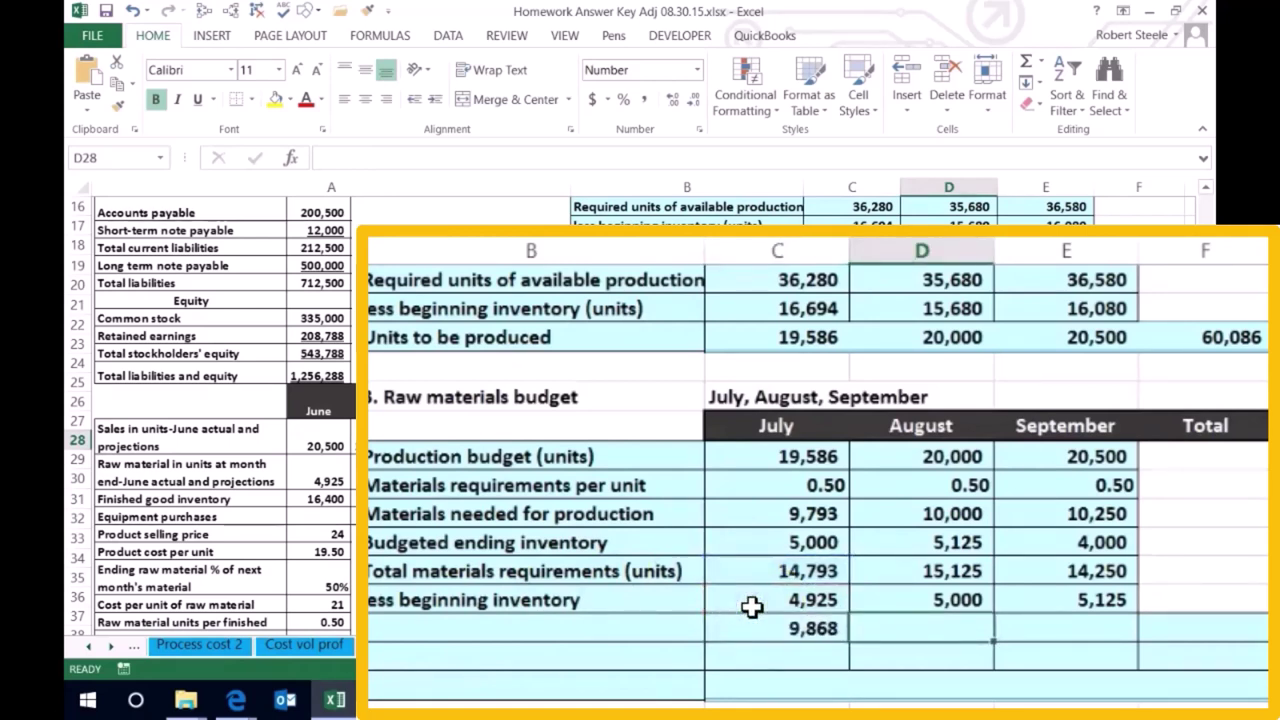
text(=)
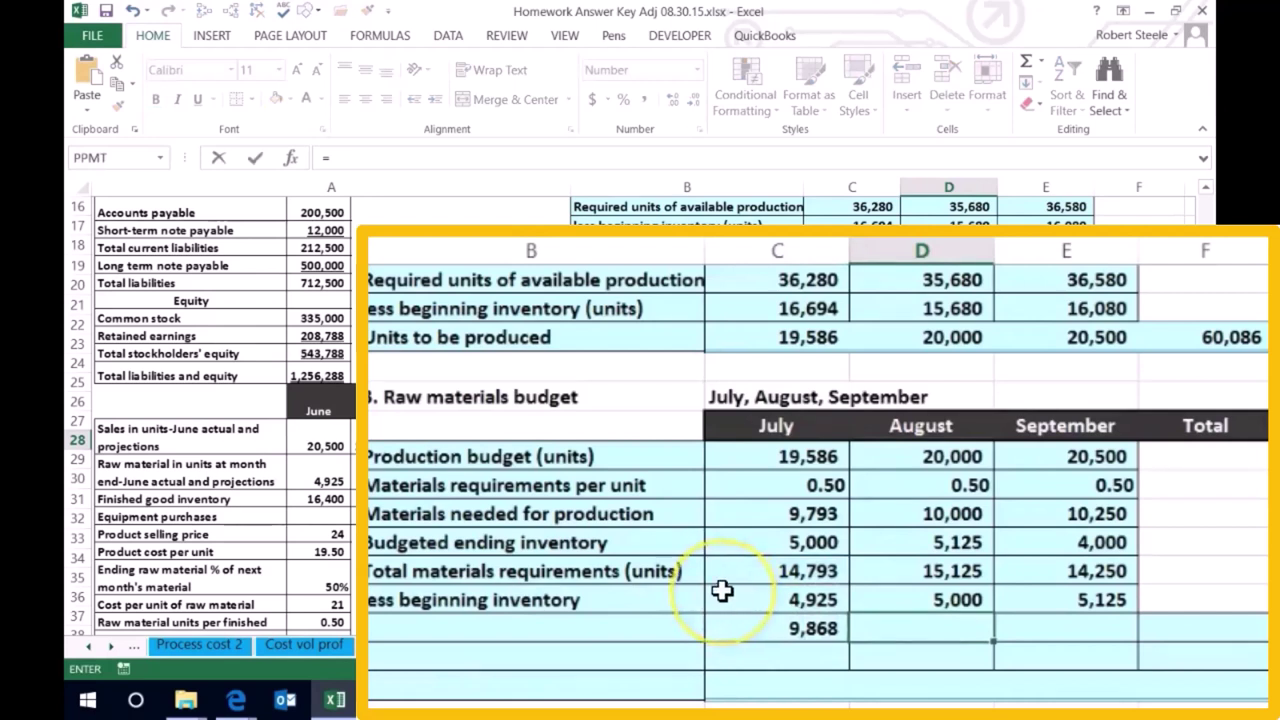
key(Up)
key(Up)
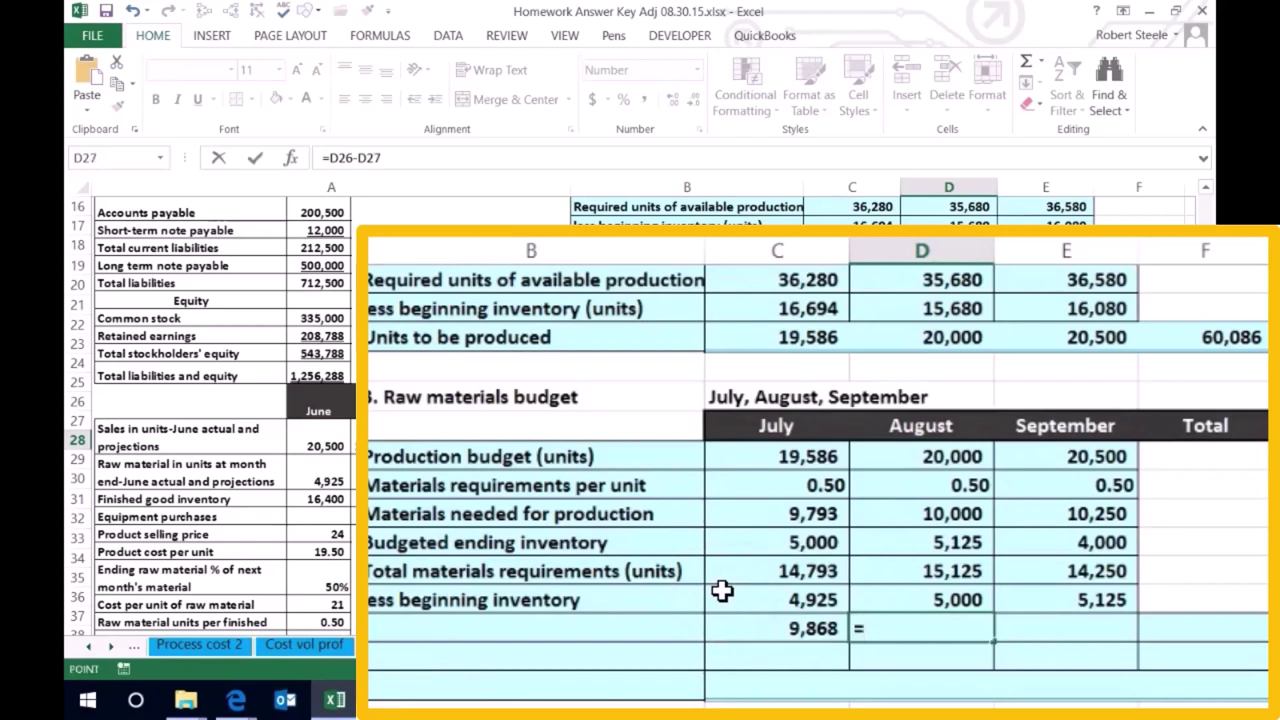
Finish August's purchase formula =D26-D27 (10,125) and enter September's =E26-E27 (9,125)
click(945, 575)
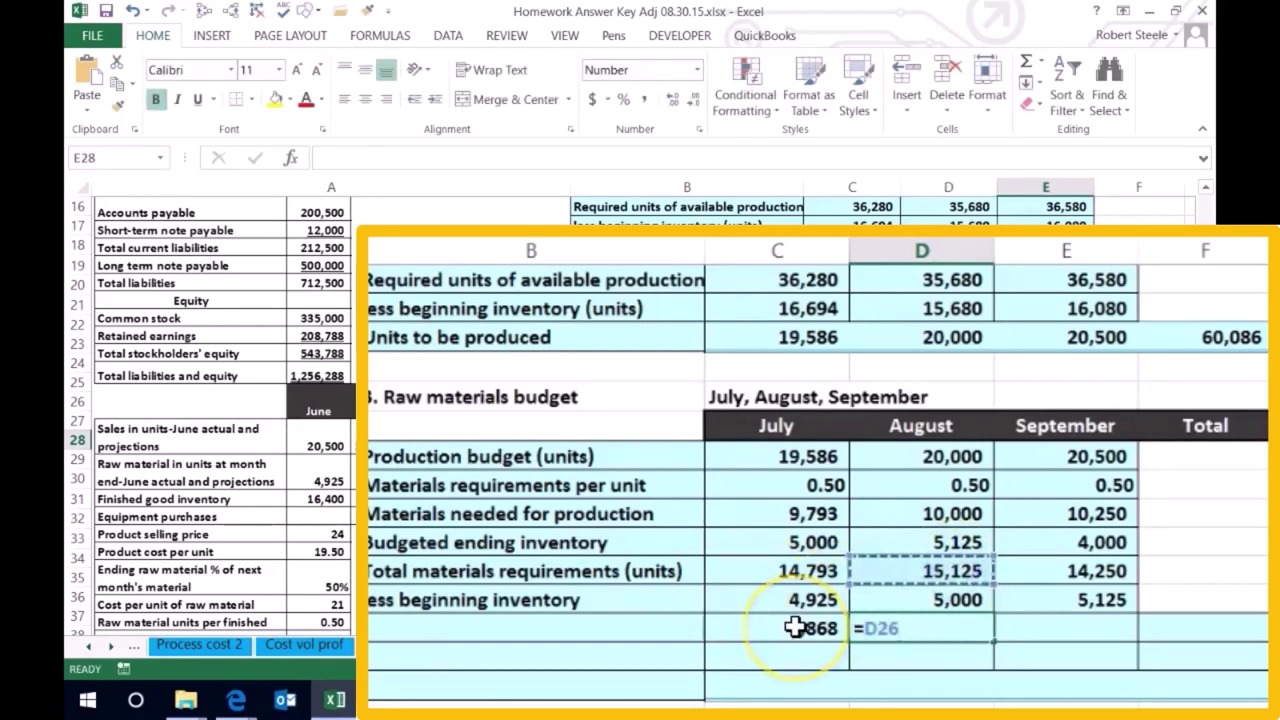
text(-)
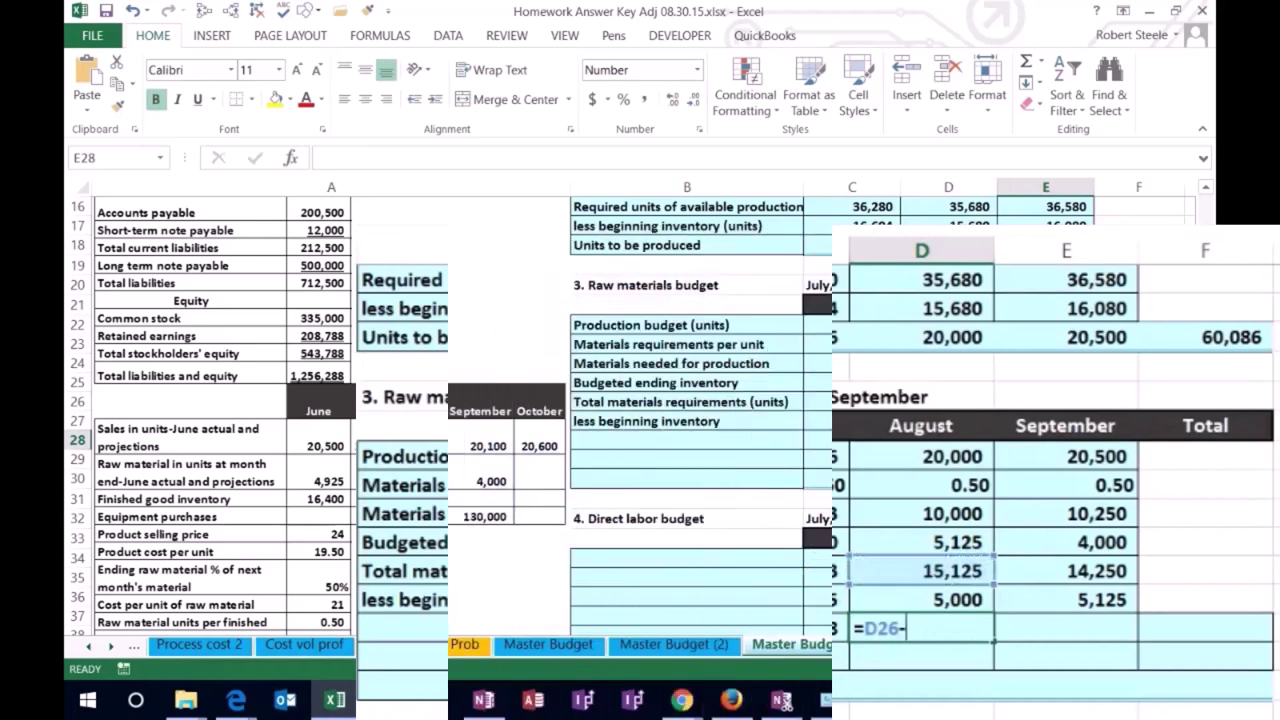
click(945, 421)
key(Tab)
text(=)
click(1045, 401)
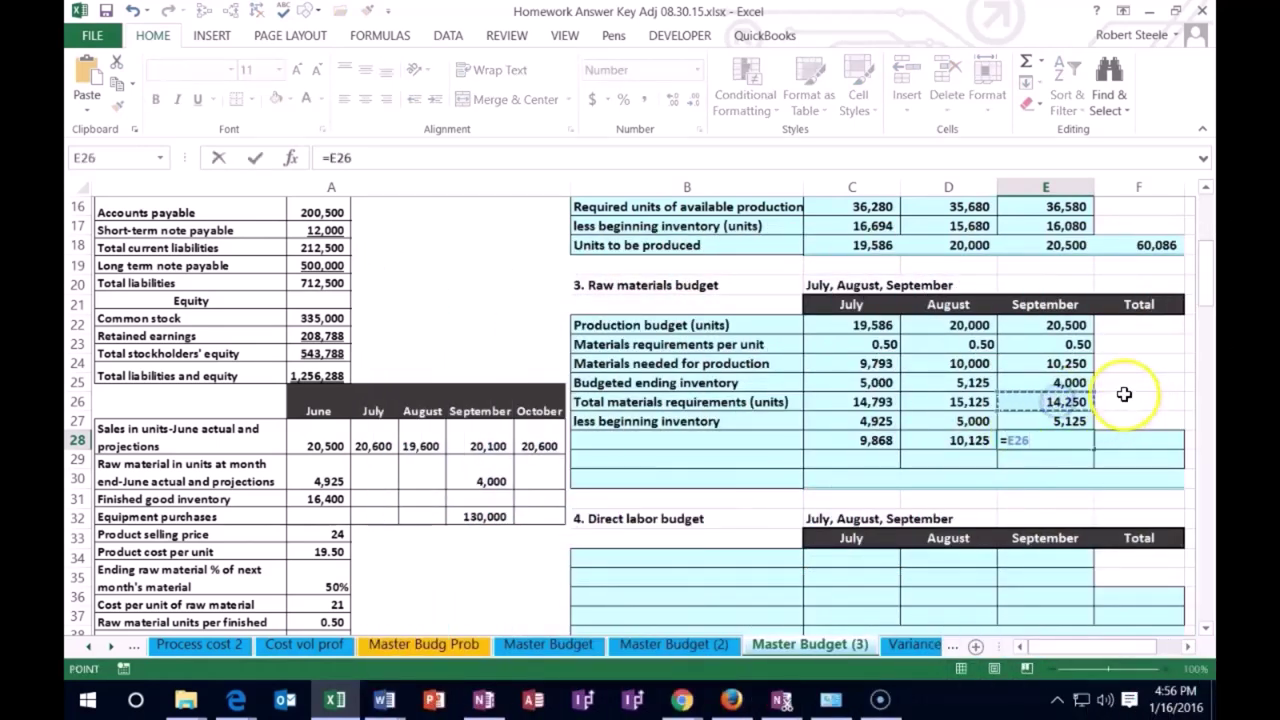
text(-)
click(1056, 421)
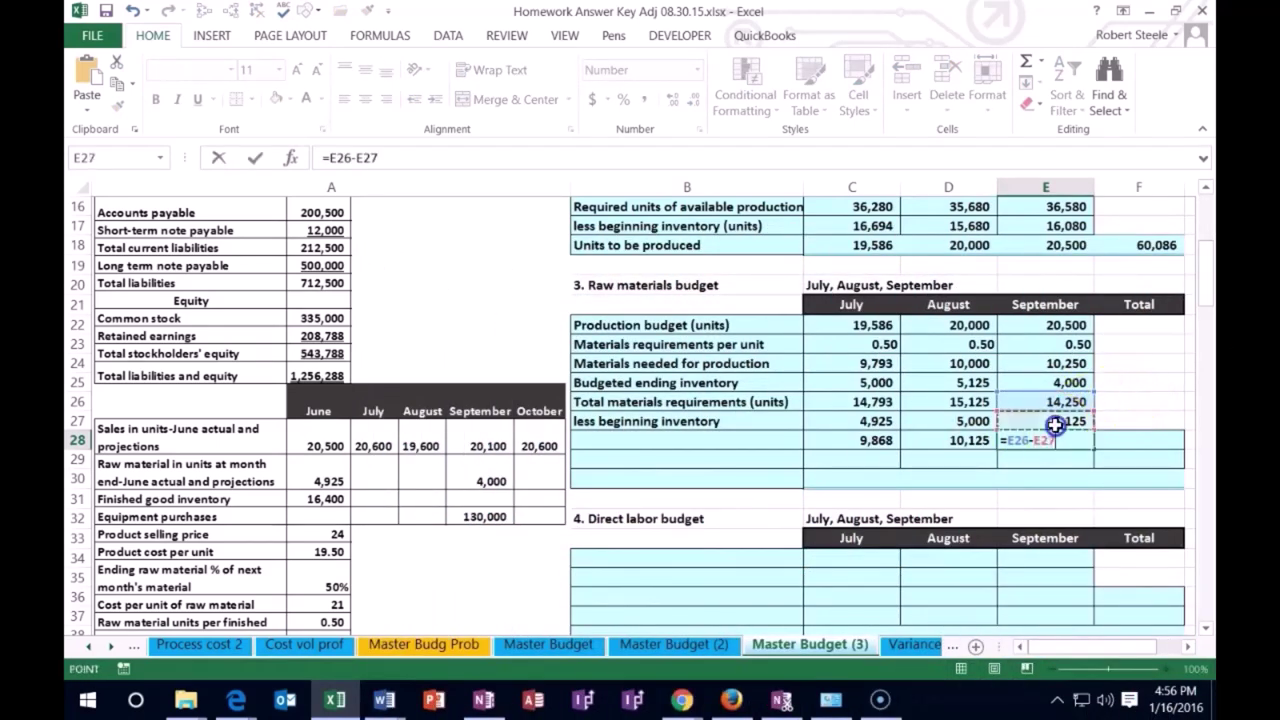
key(Return)
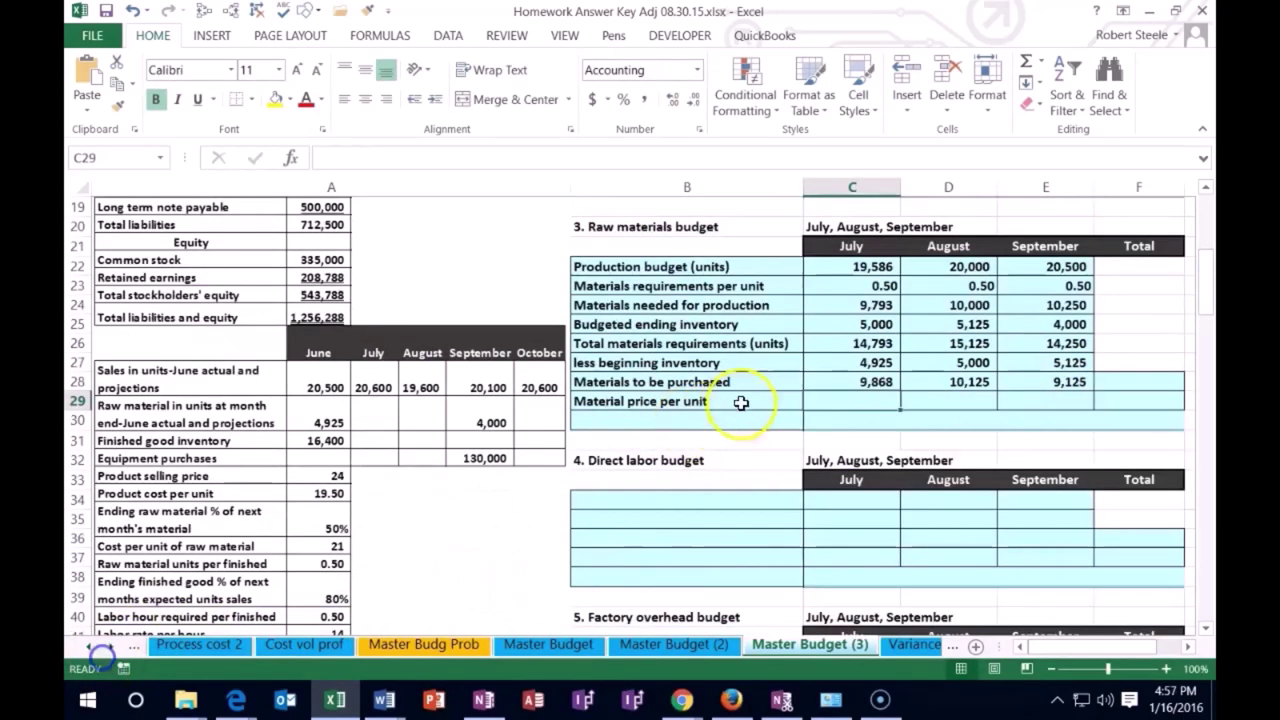
Sum July through September materials to be purchased with =SUM(C28:E28), giving 29,118
click(1115, 383)
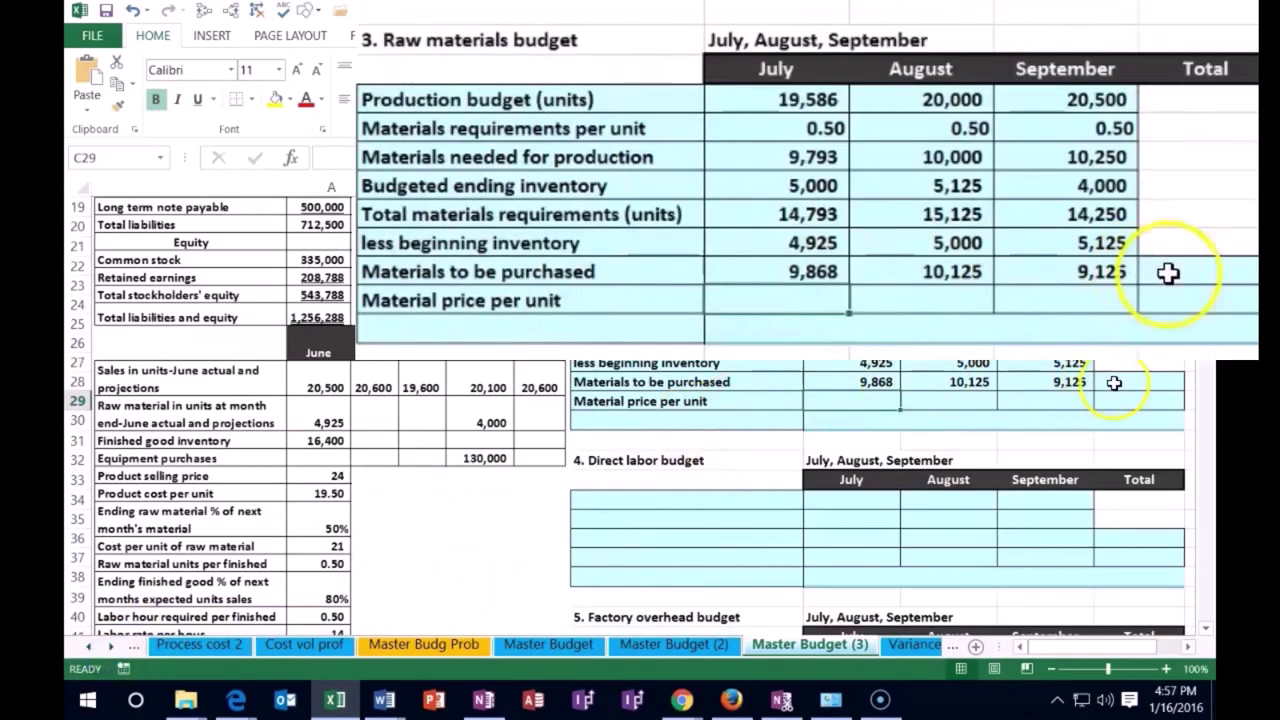
text(=s)
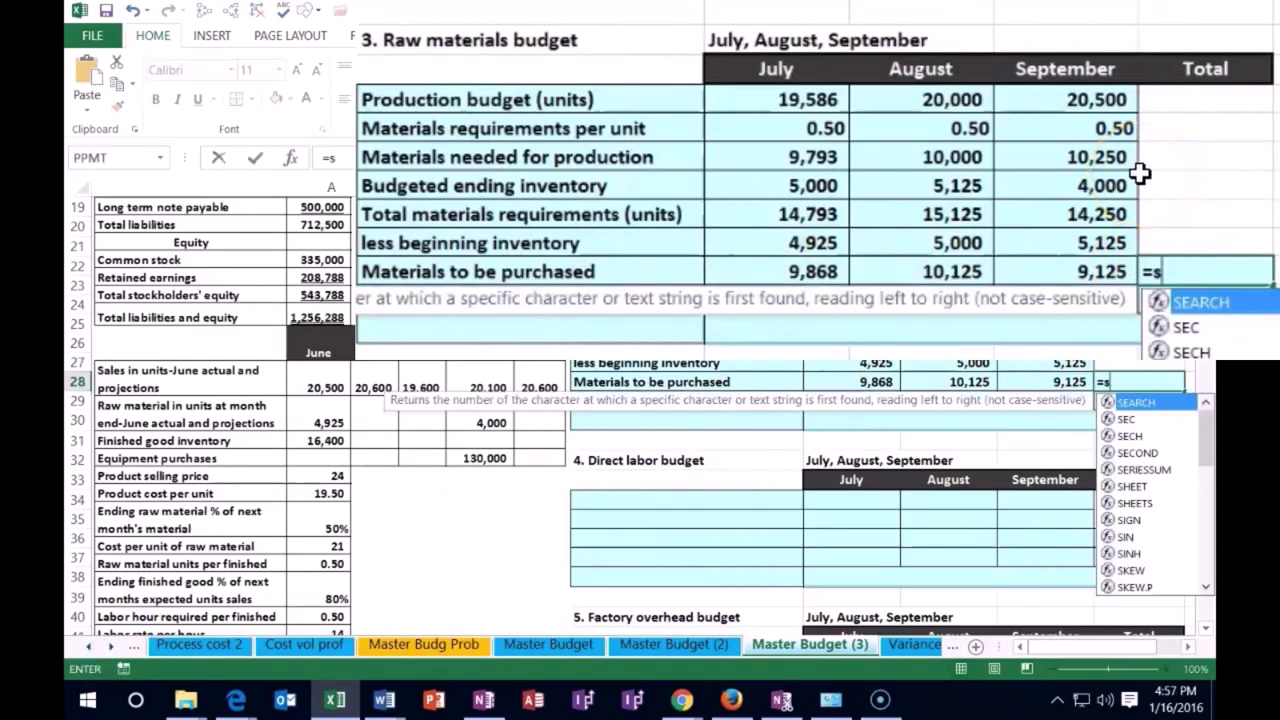
key(BackSpace)
text(sum()
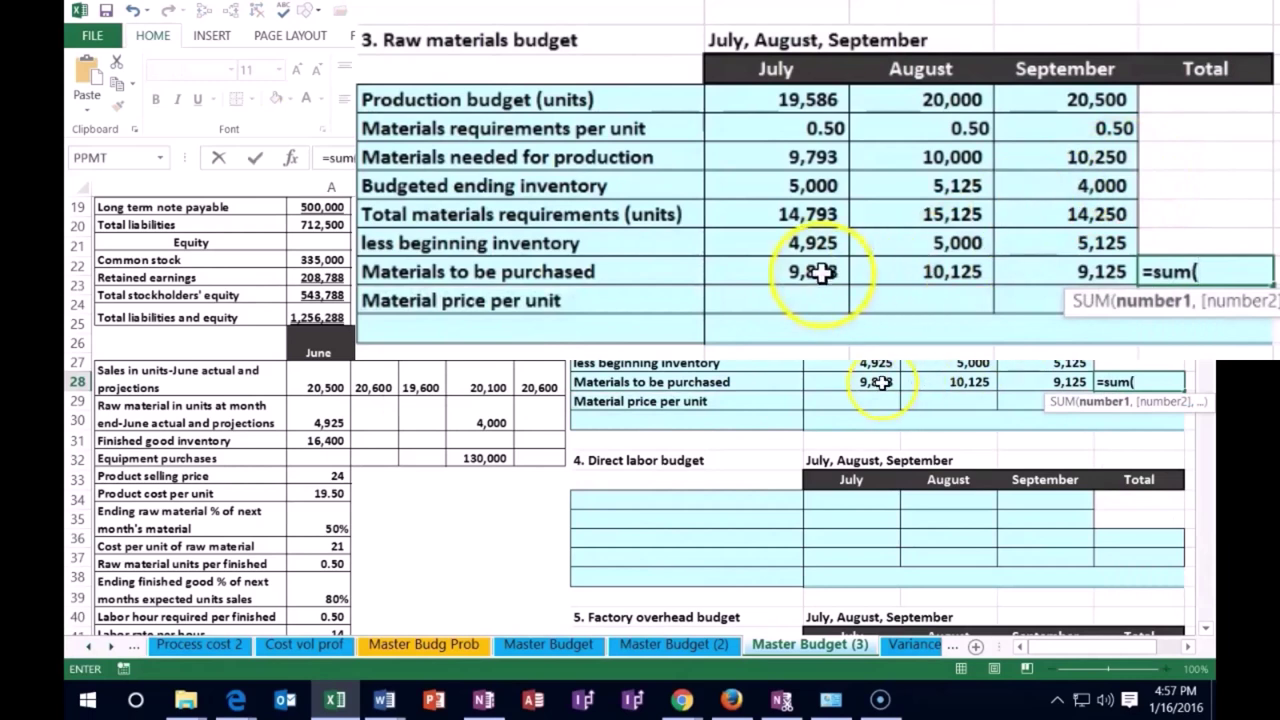
drag(877, 383, 1075, 381)
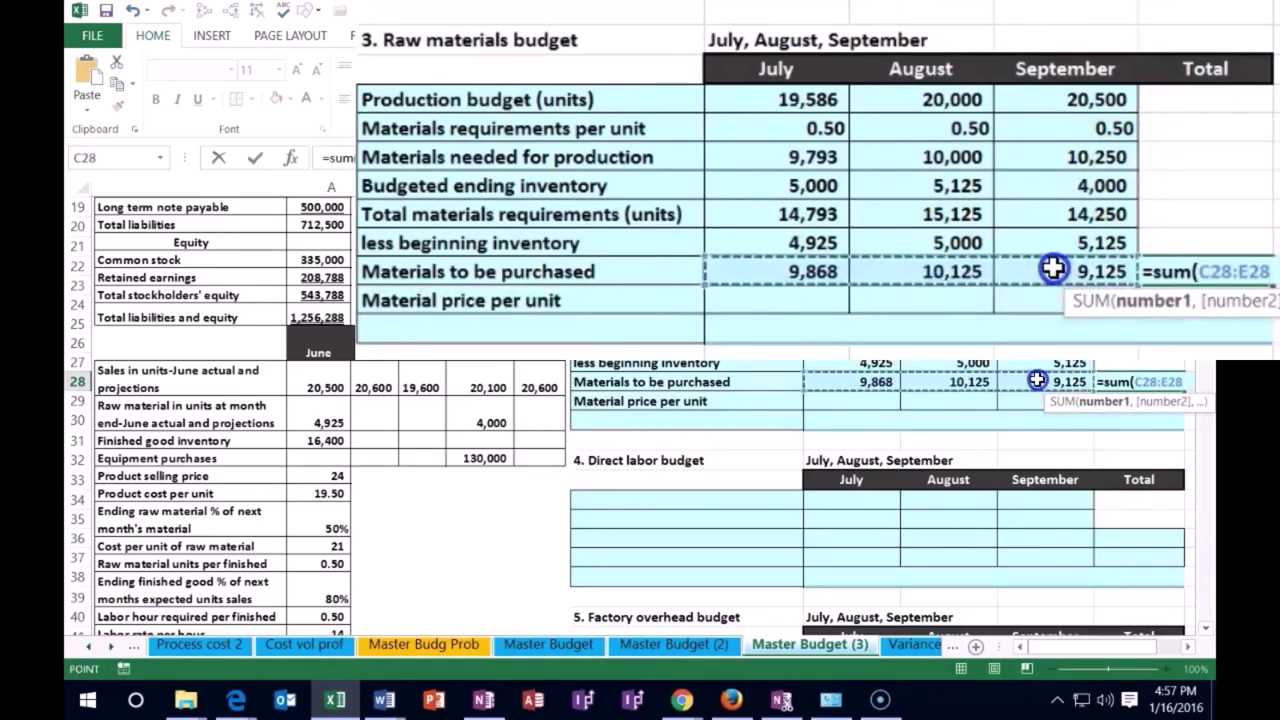
key(Return)
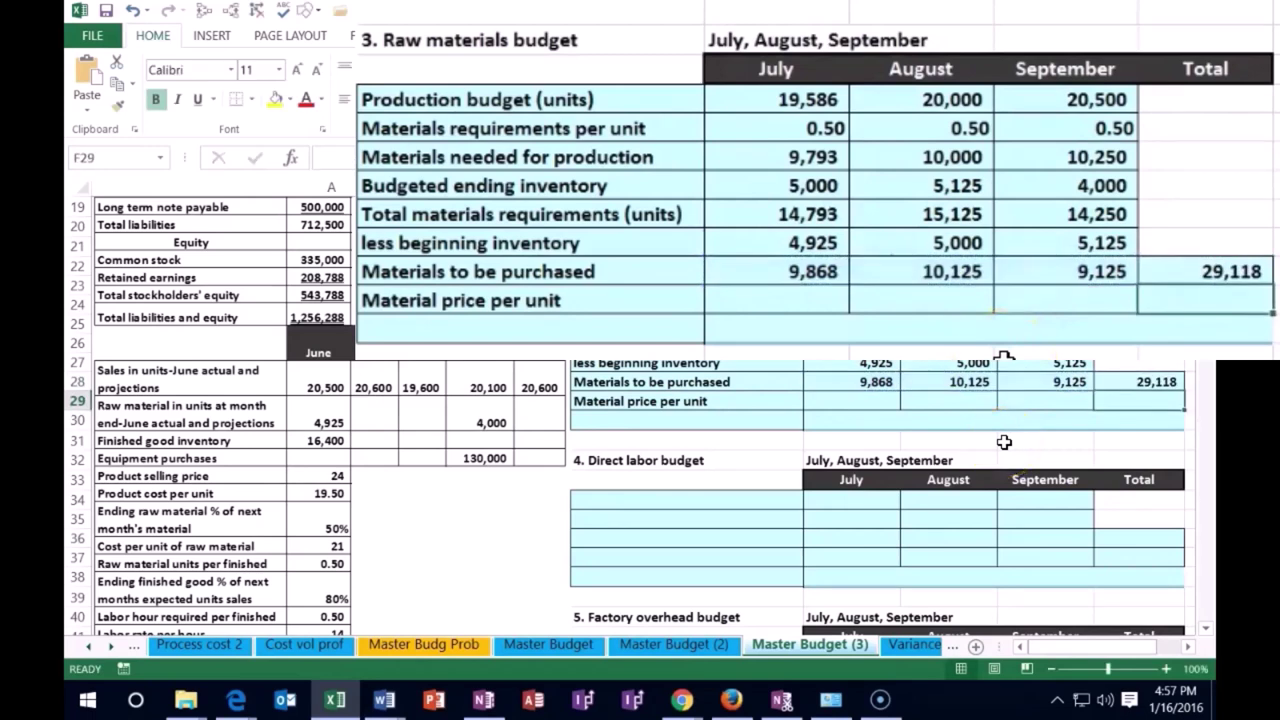
key(Left)
key(Left)
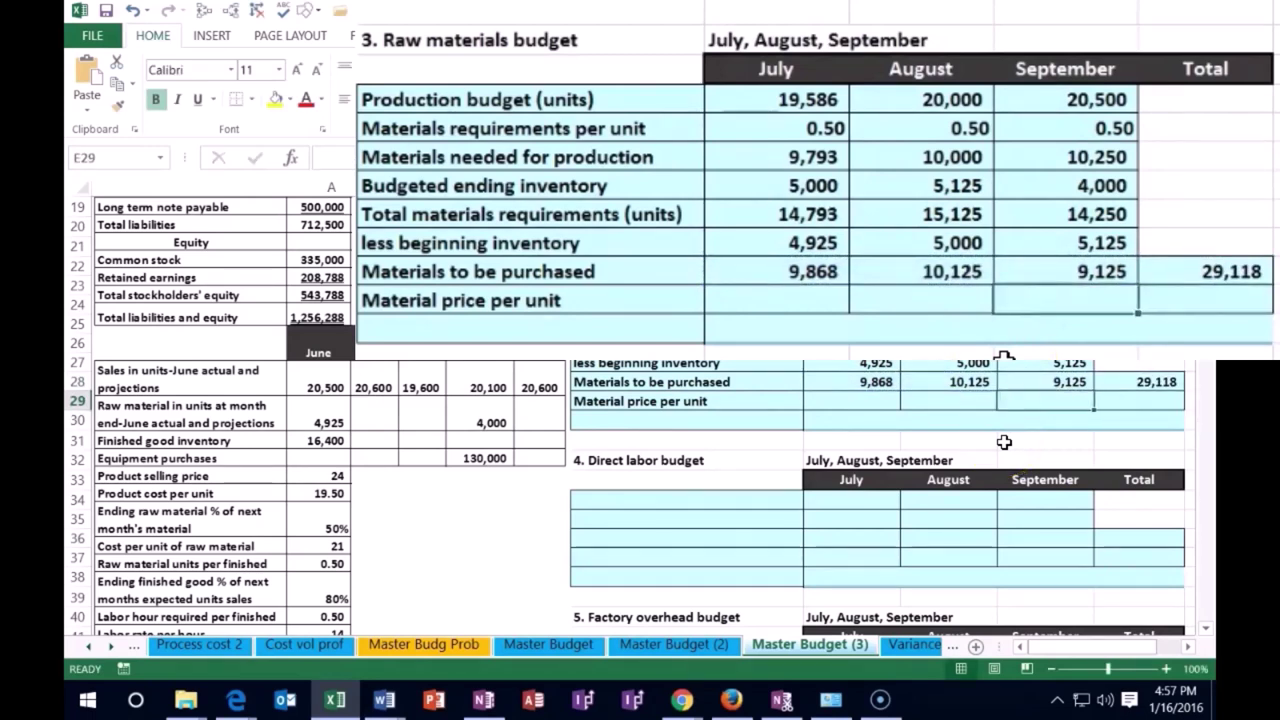
key(Left)
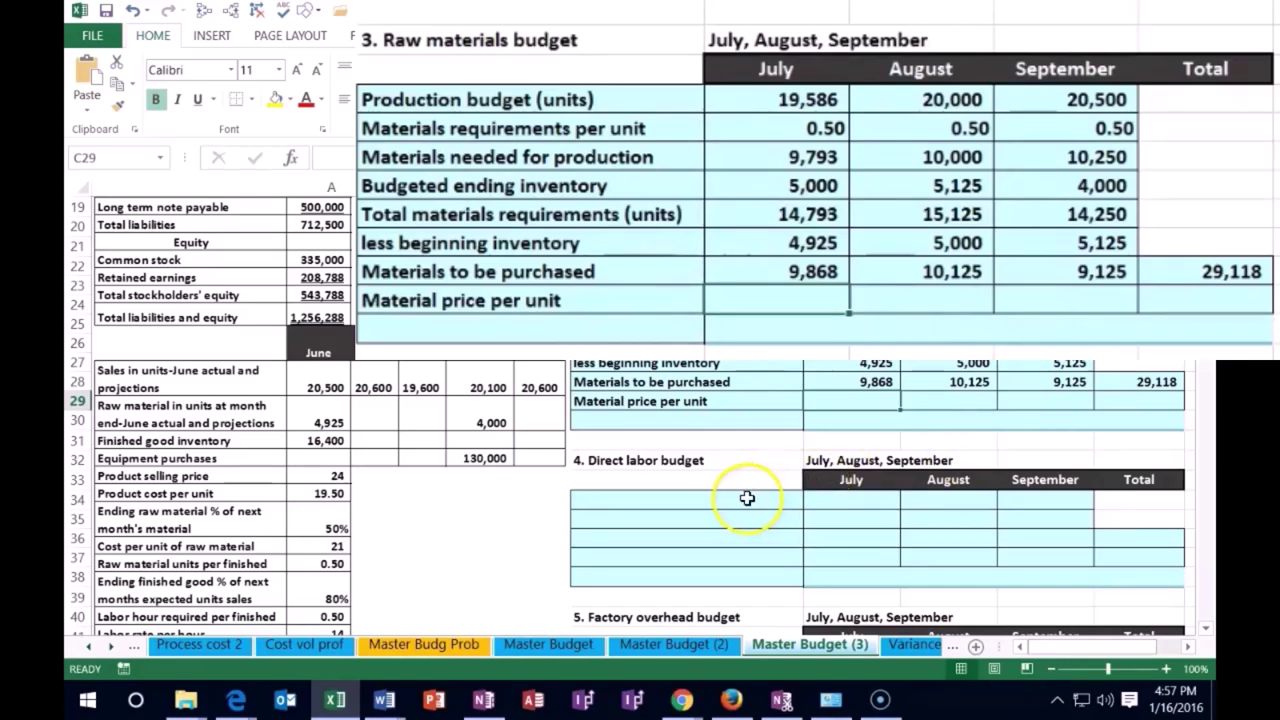
scroll(747, 498, down, 1)
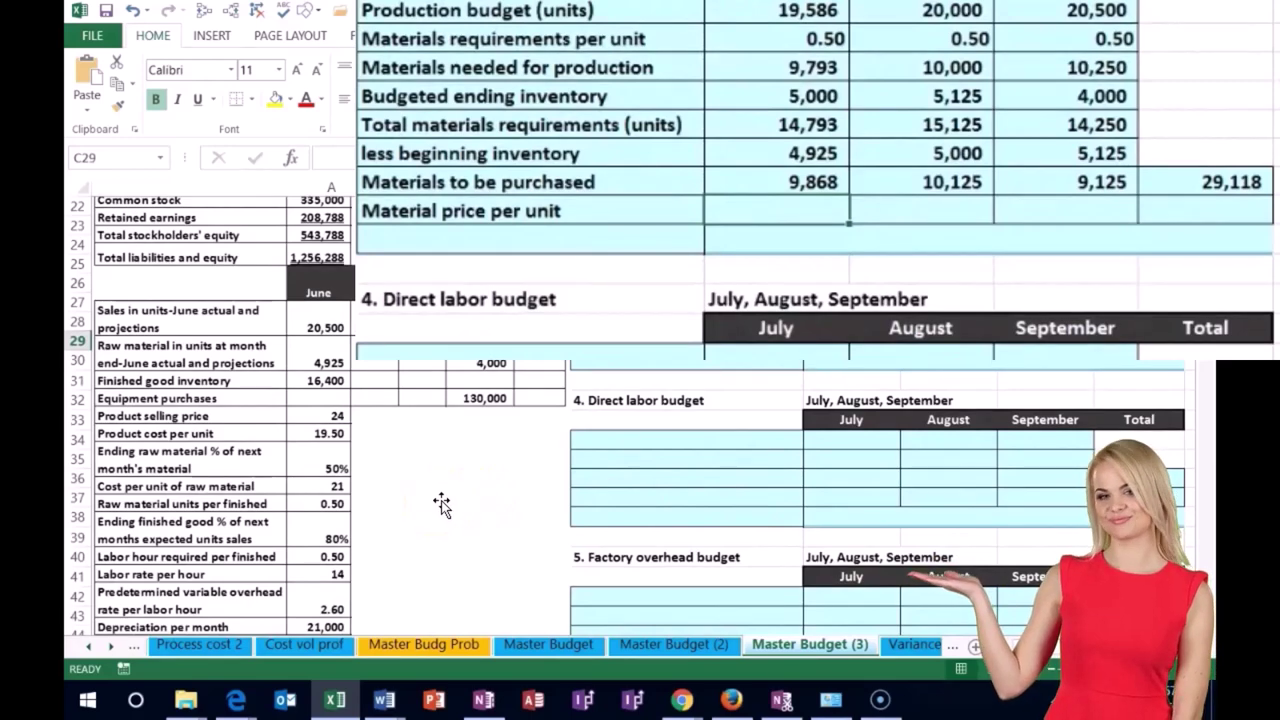
Enter a price per unit of 21 in the July, August, September and Total cells
scroll(442, 503, up, 1)
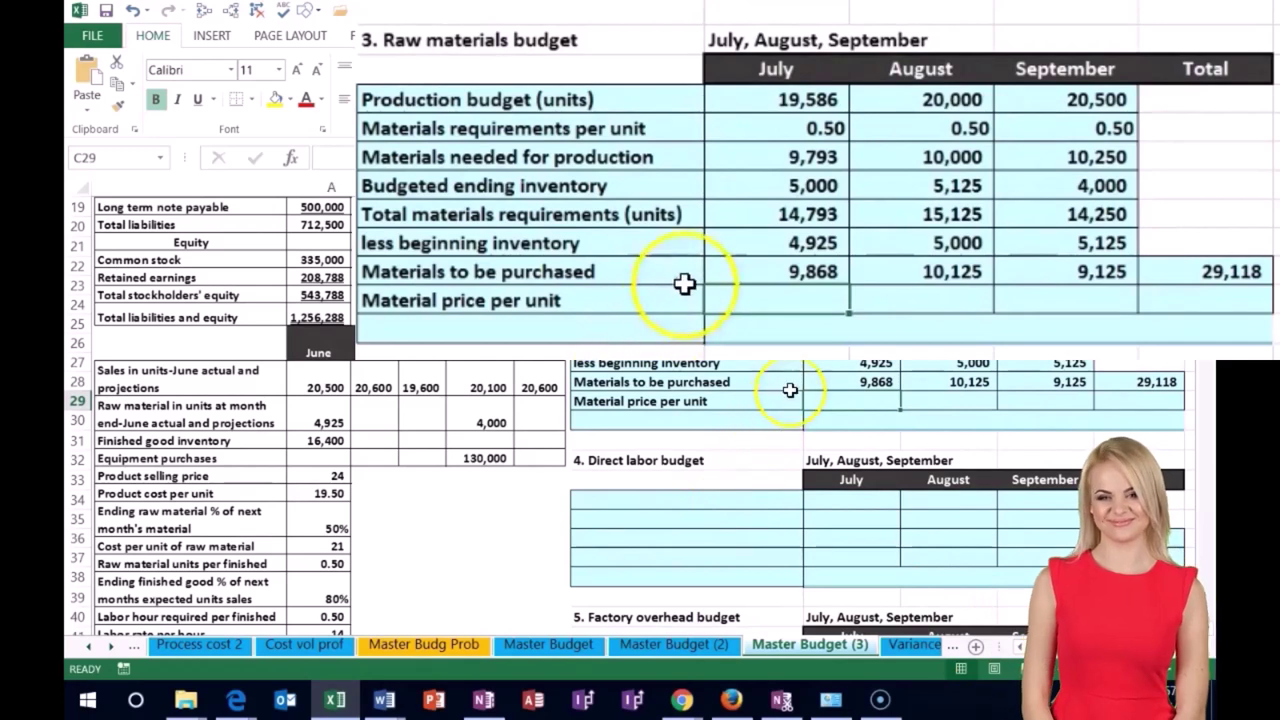
text(21)
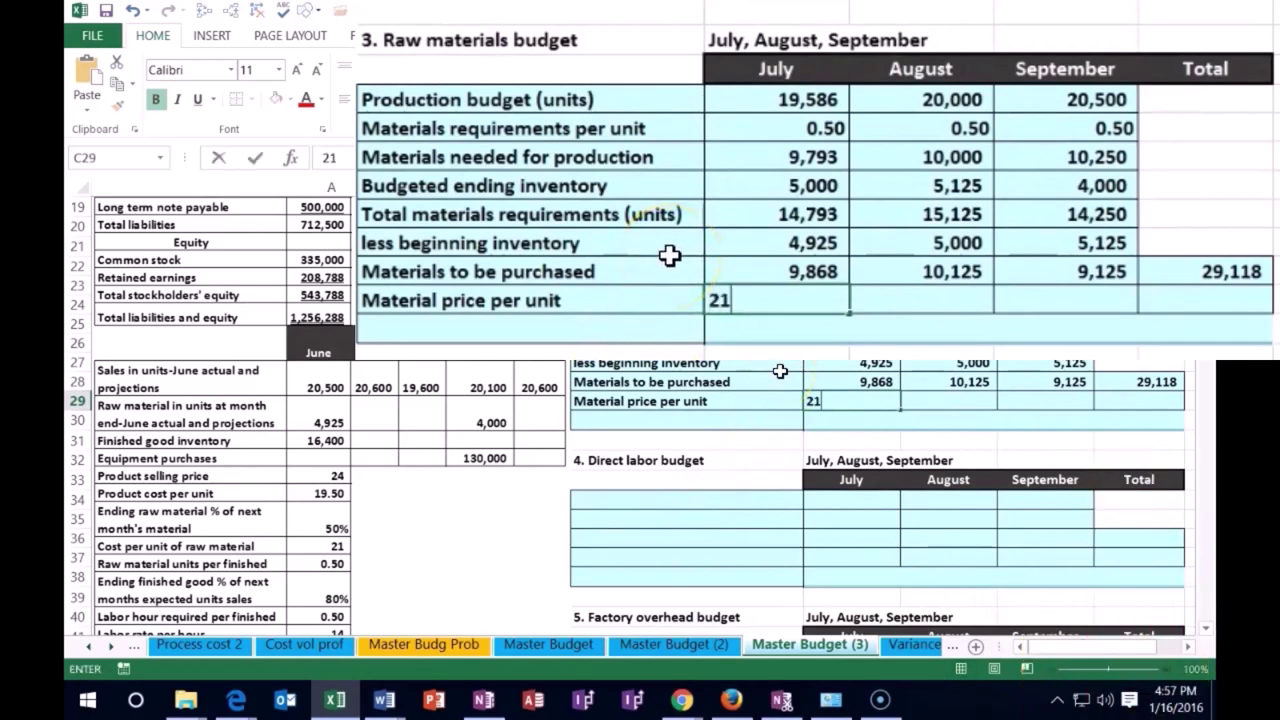
key(Tab)
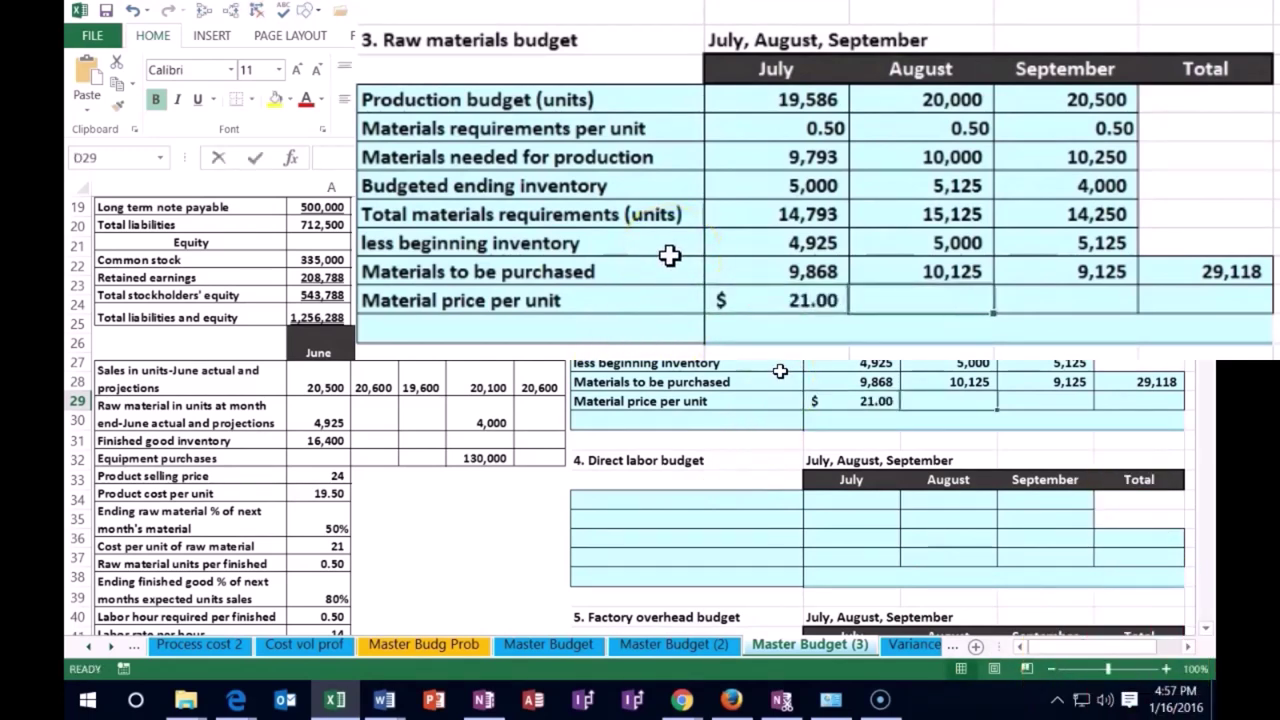
text(21)
key(Tab)
text(21)
key(Tab)
text(21)
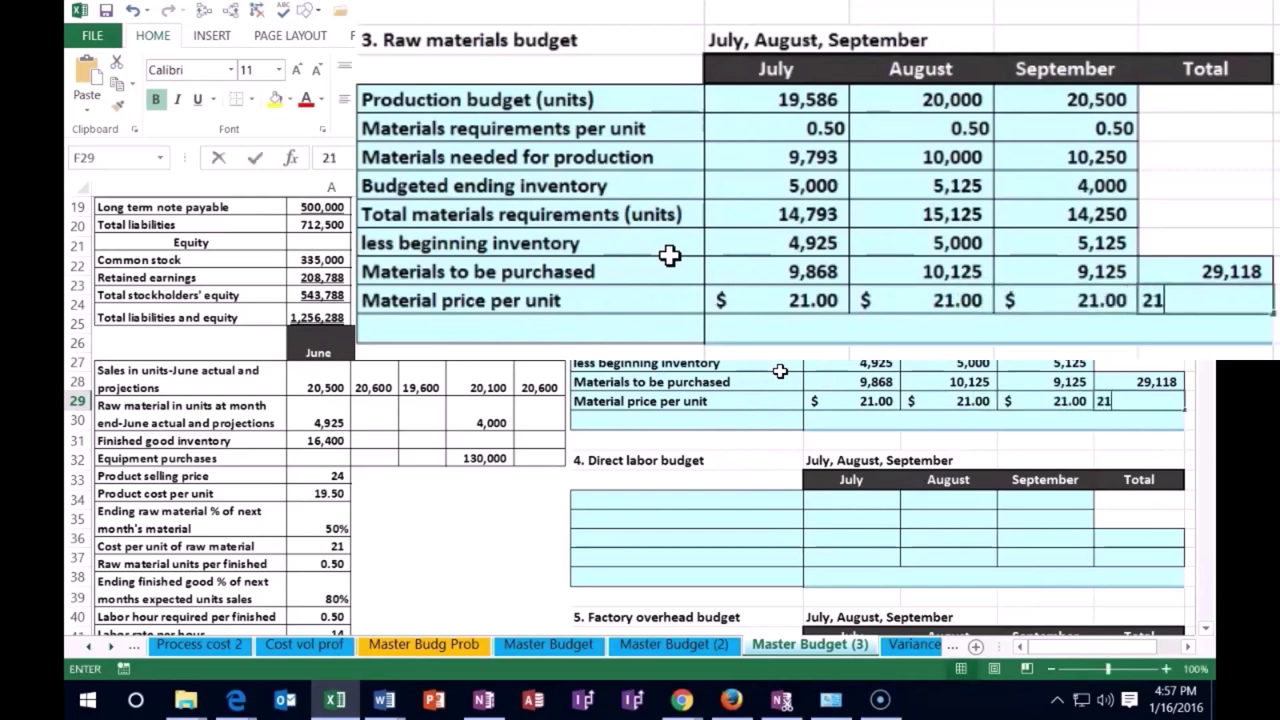
key(Return)
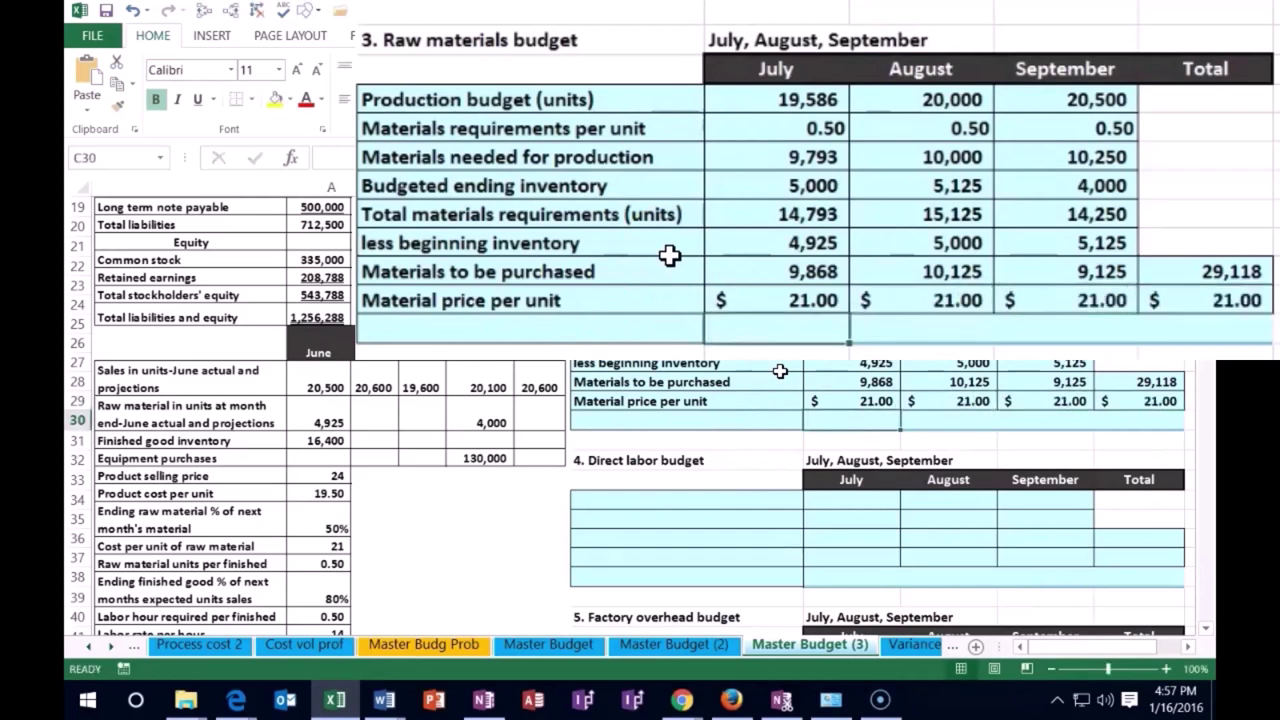
Compute July's direct material purchase cost as materials to purchase times the $21.00 price
text(=)
click(722, 266)
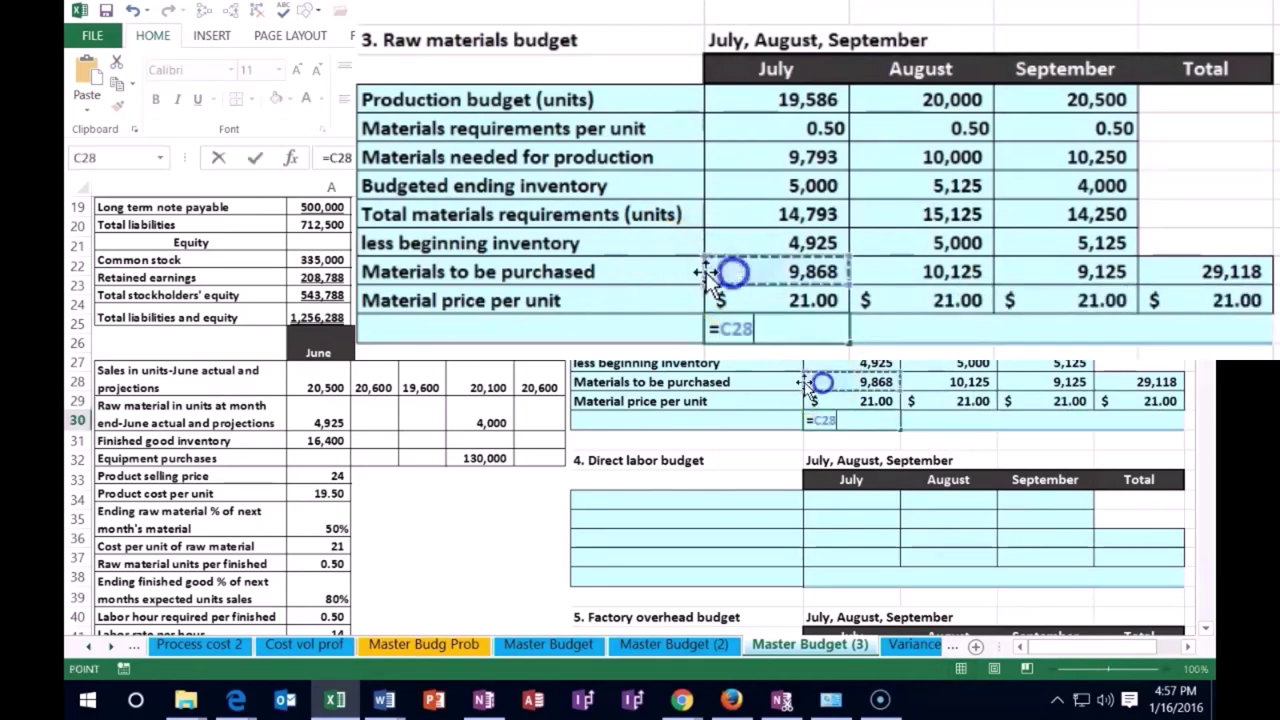
text(*)
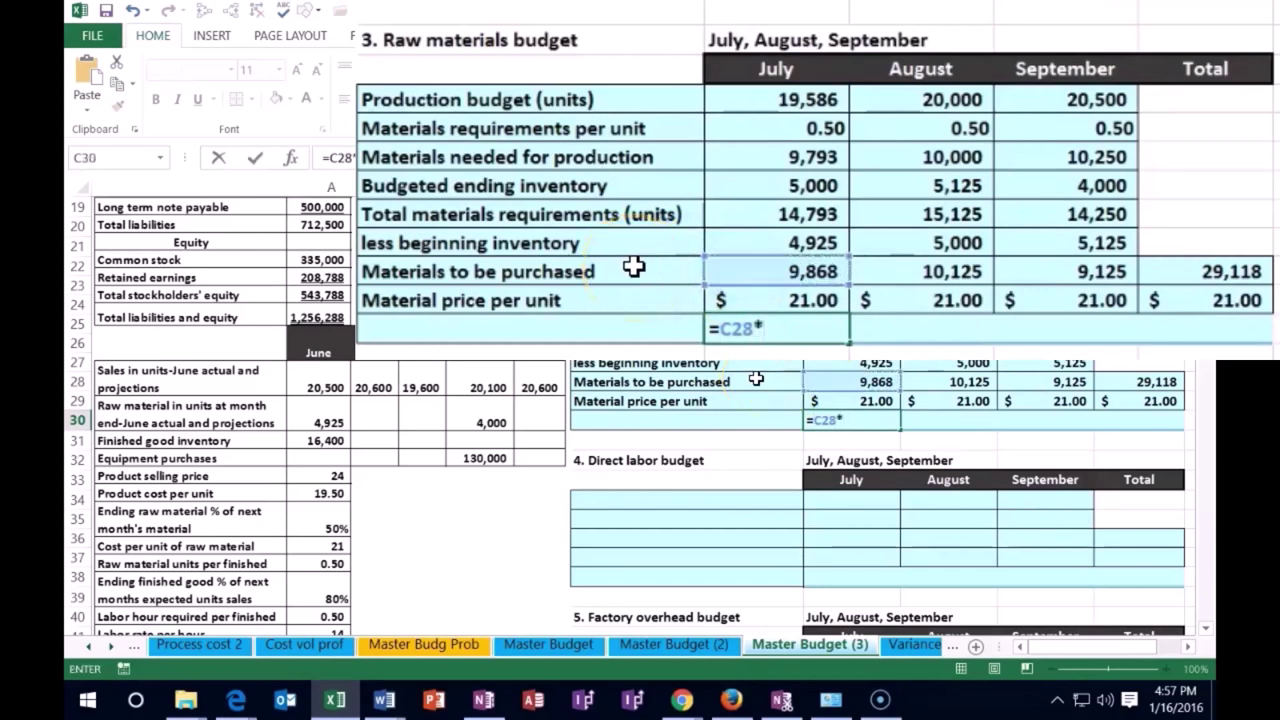
click(740, 292)
key(Return)
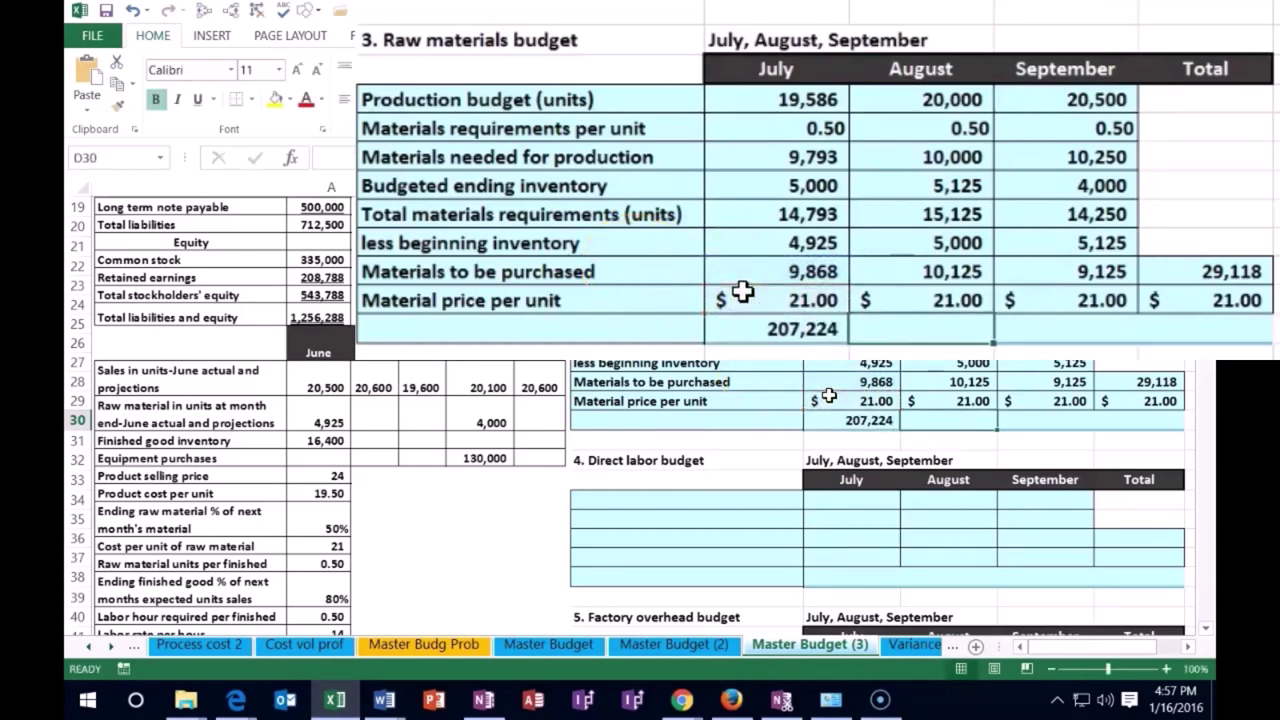
Copy the price cell's currency formatting onto July's purchase cost with Format Painter
click(730, 330)
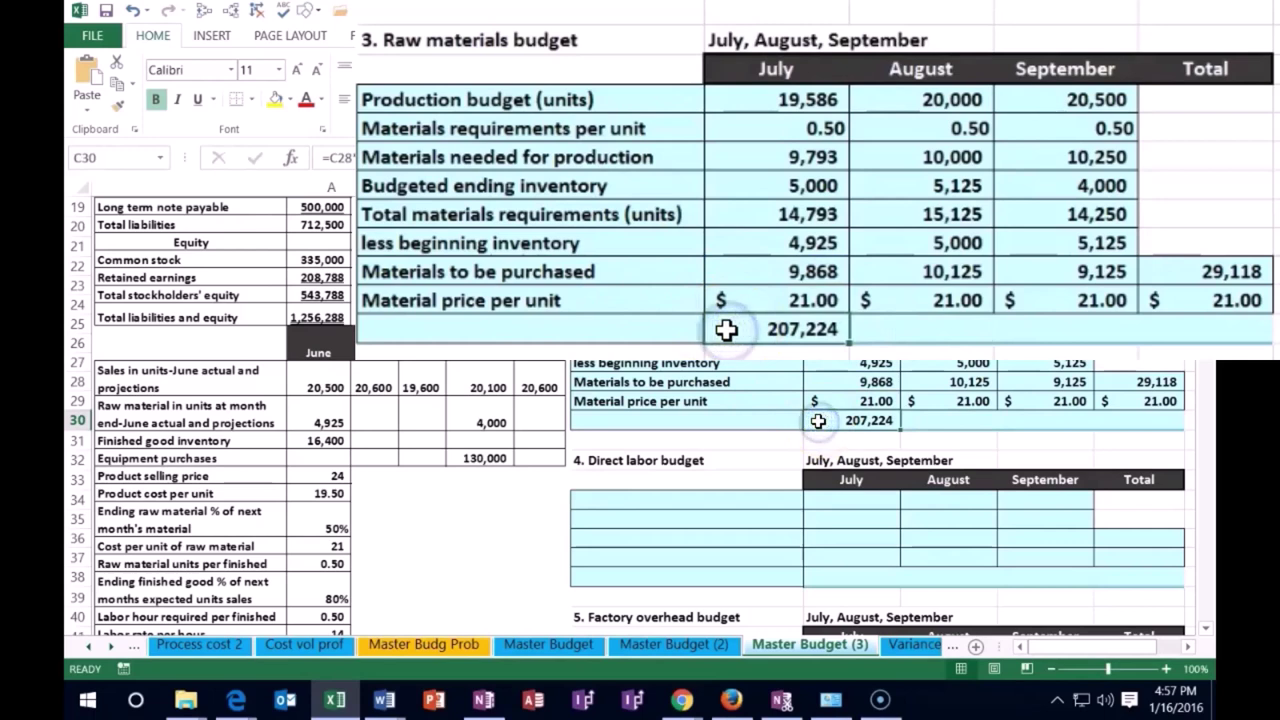
click(721, 301)
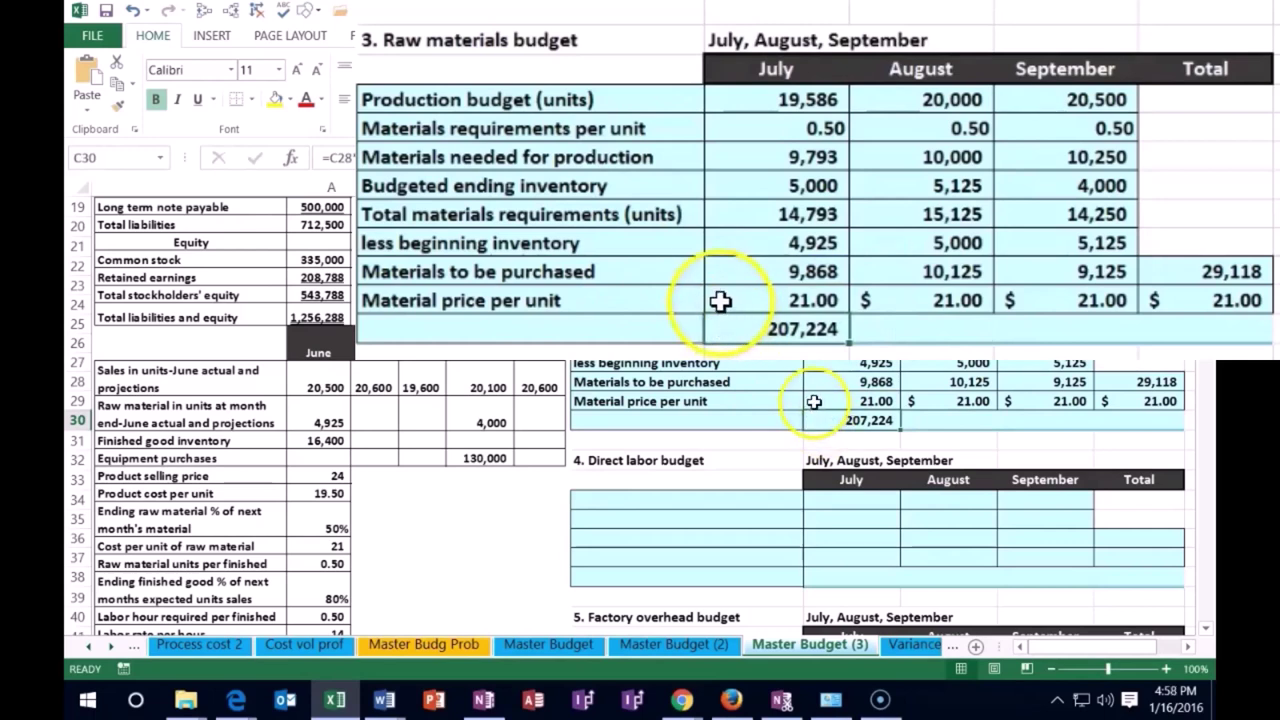
click(745, 298)
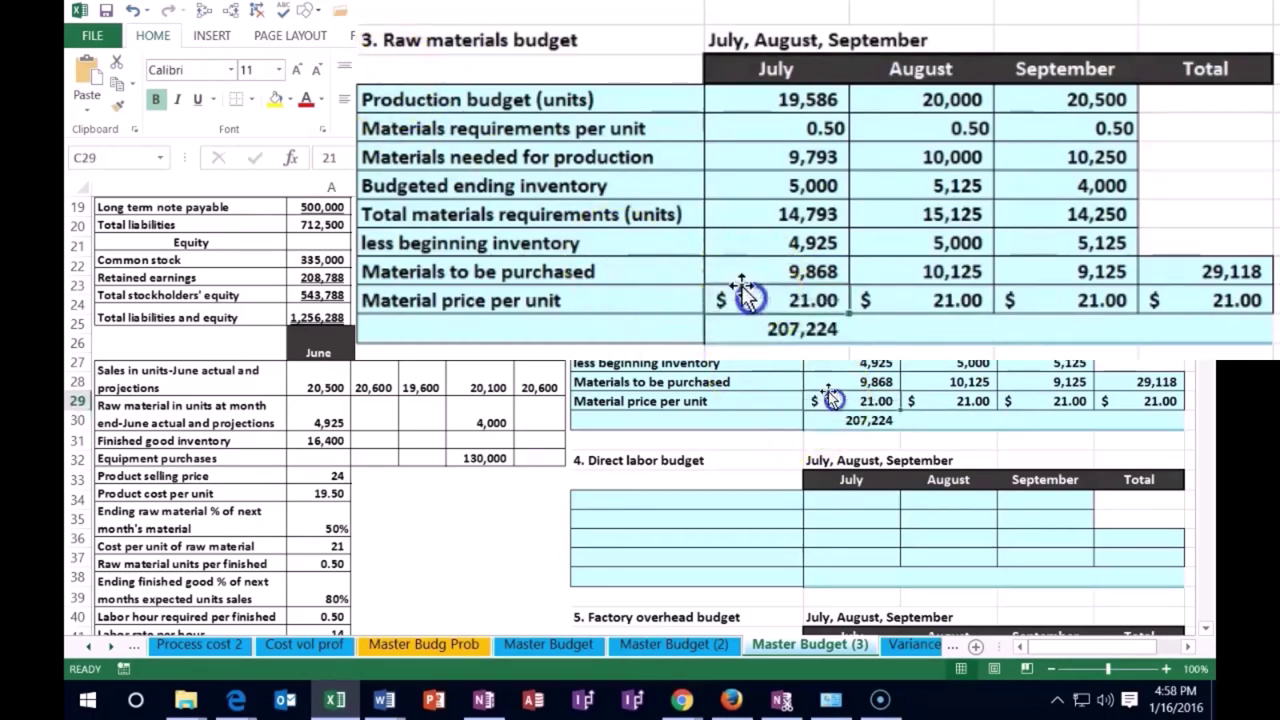
click(117, 104)
click(773, 322)
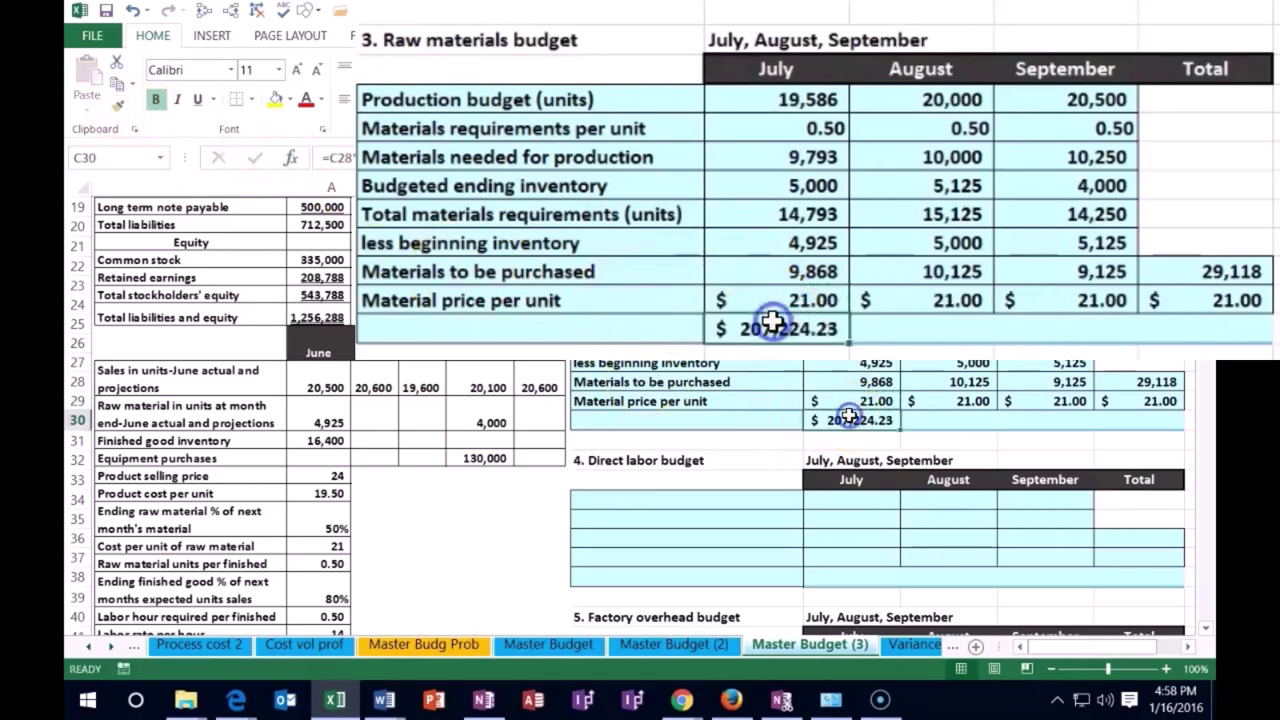
Apply the Total cell style to July's cost and show it in whole dollars, $207,224
click(764, 108)
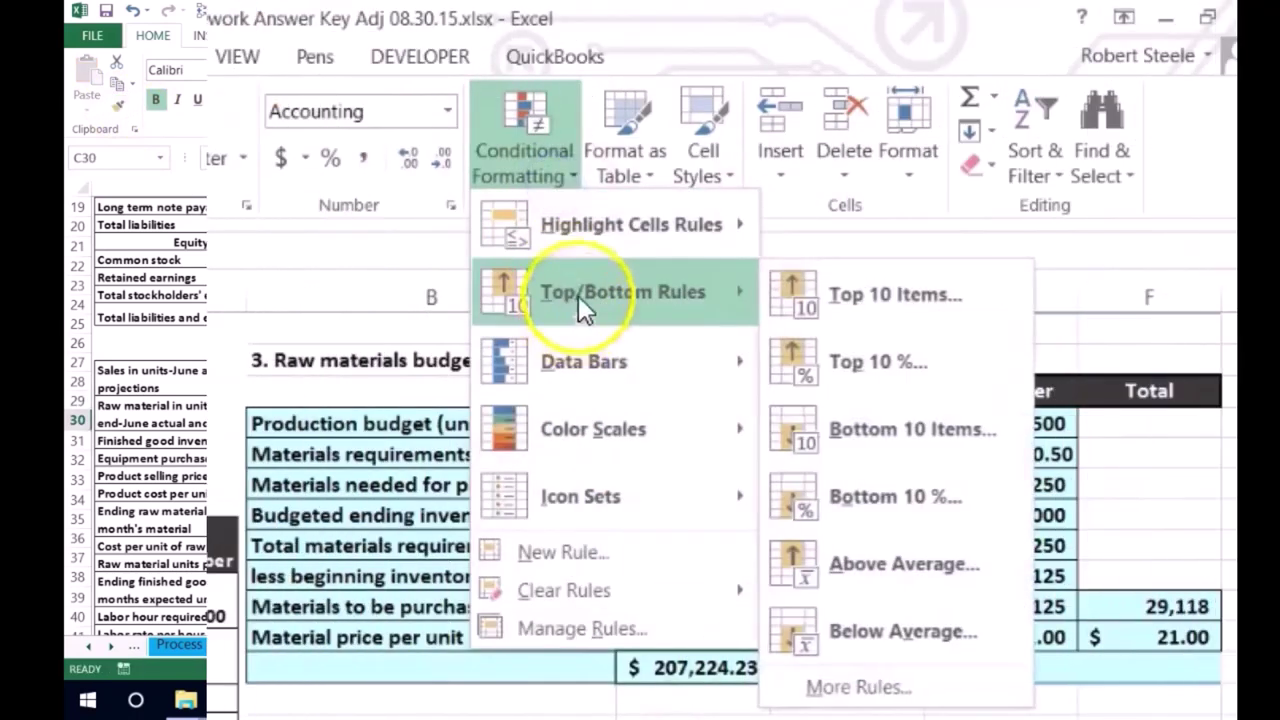
click(705, 152)
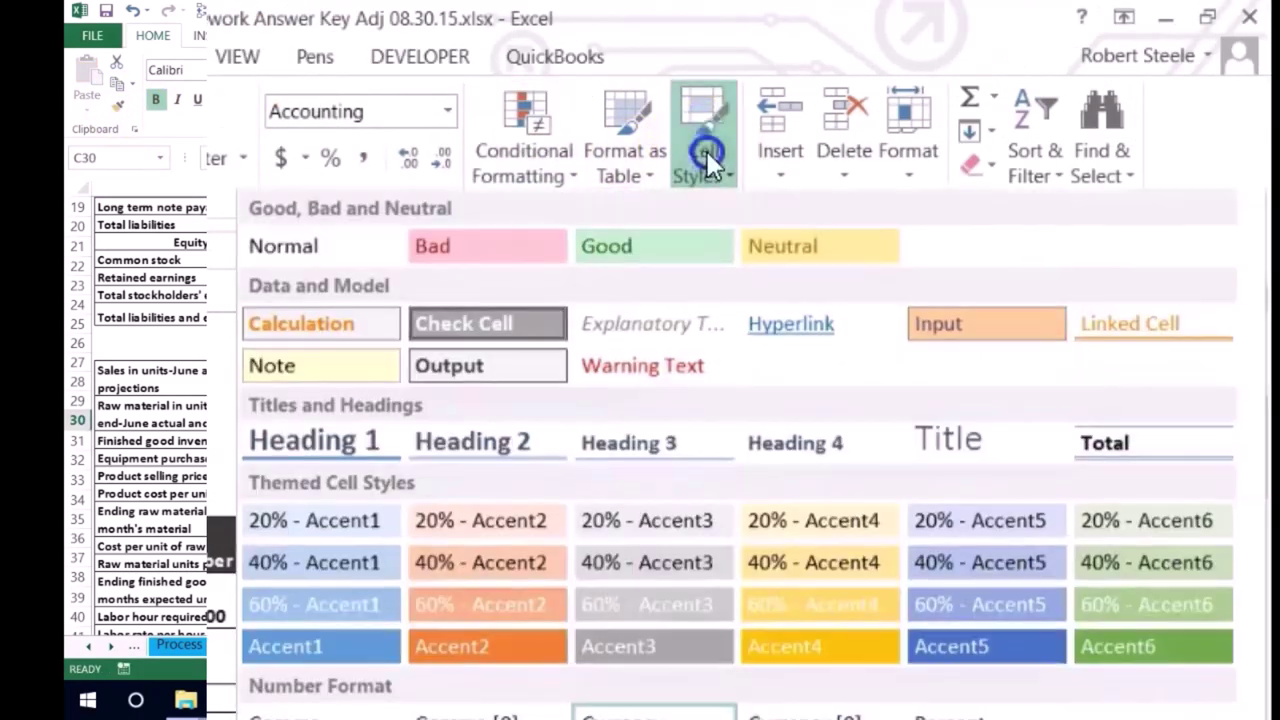
click(1089, 436)
click(974, 674)
click(737, 667)
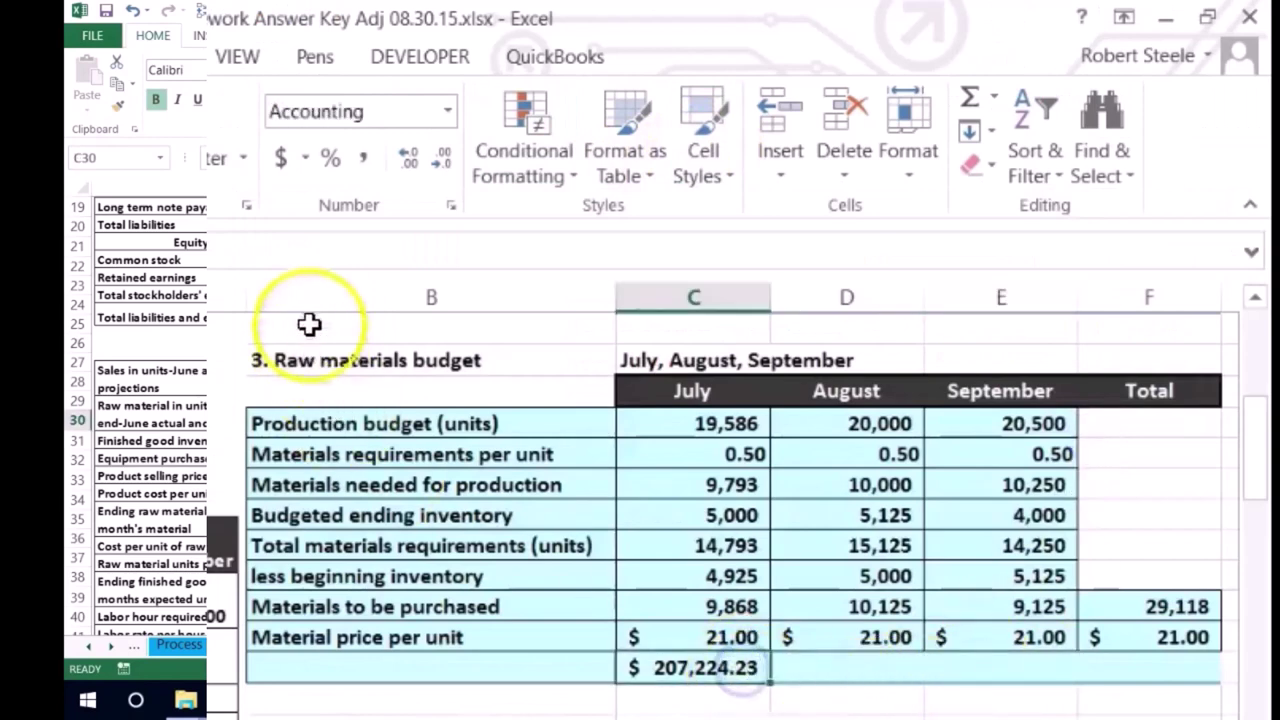
click(409, 157)
click(409, 157)
click(440, 162)
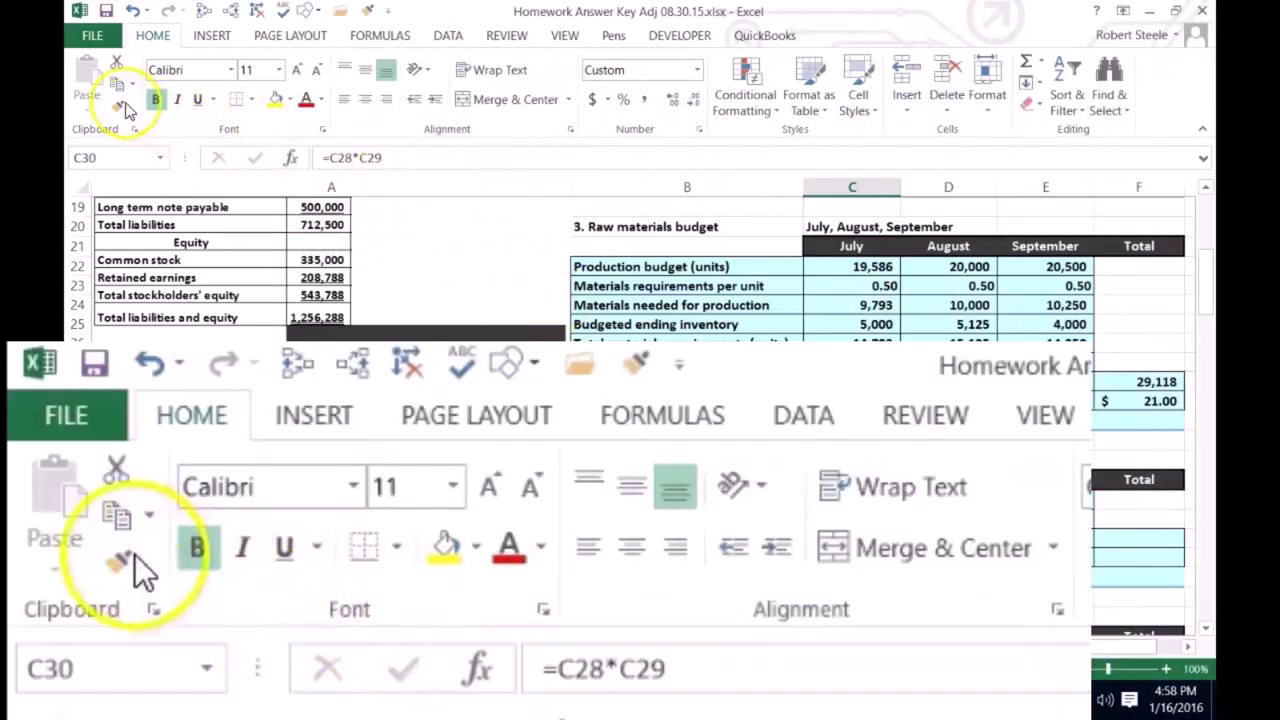
Copy July's cost formatting across the August through Total cost cells
click(117, 104)
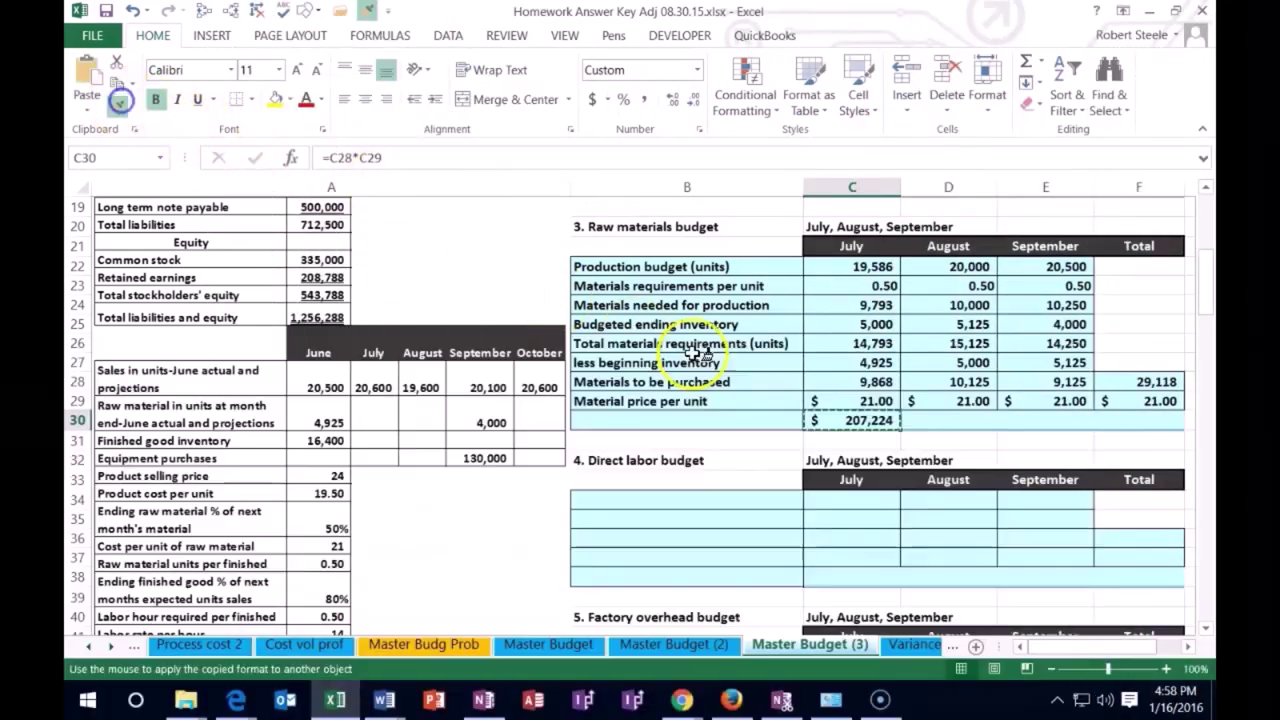
drag(929, 422, 1120, 420)
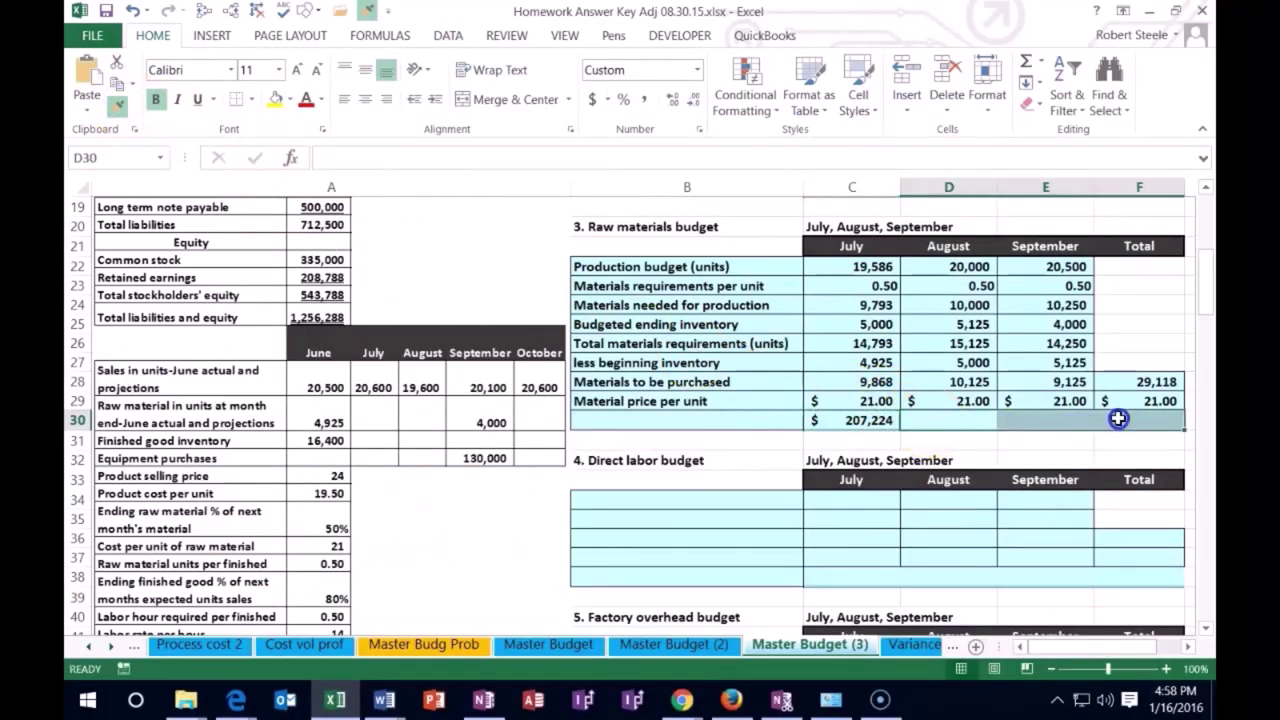
click(1035, 455)
Enter August and September costs as quantity times price: $212,625 and $191,625
click(963, 420)
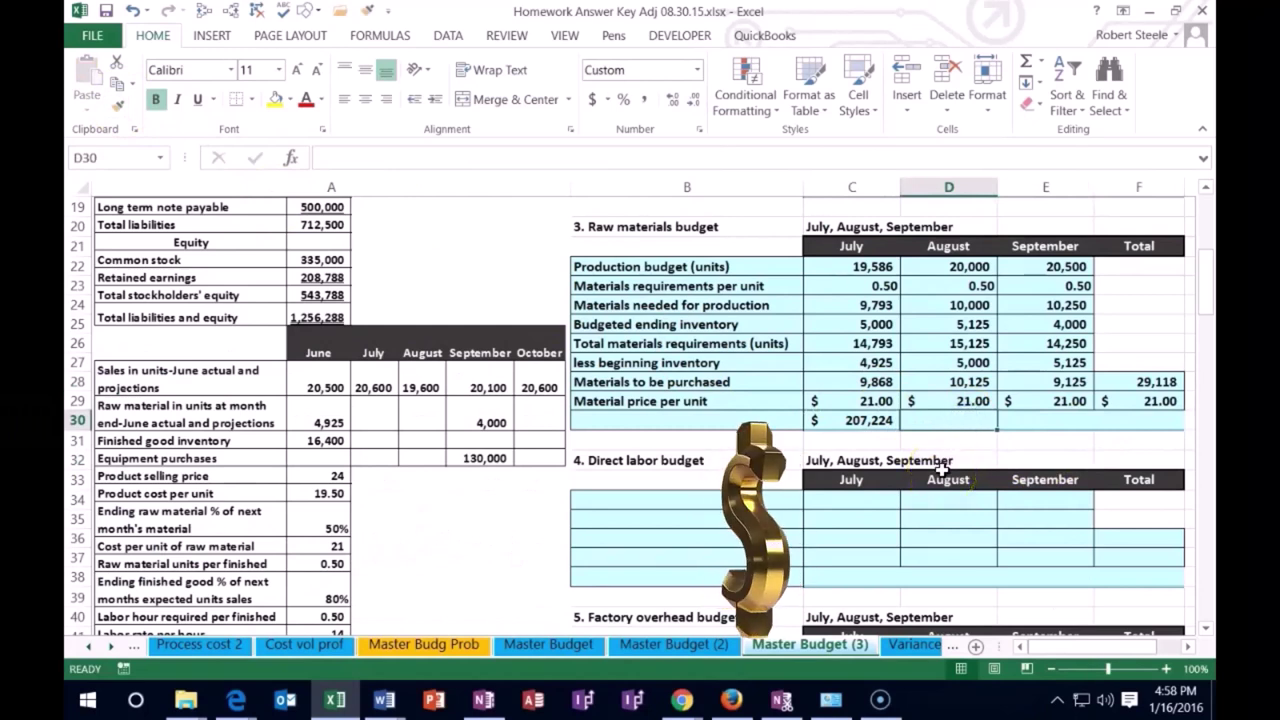
text(=)
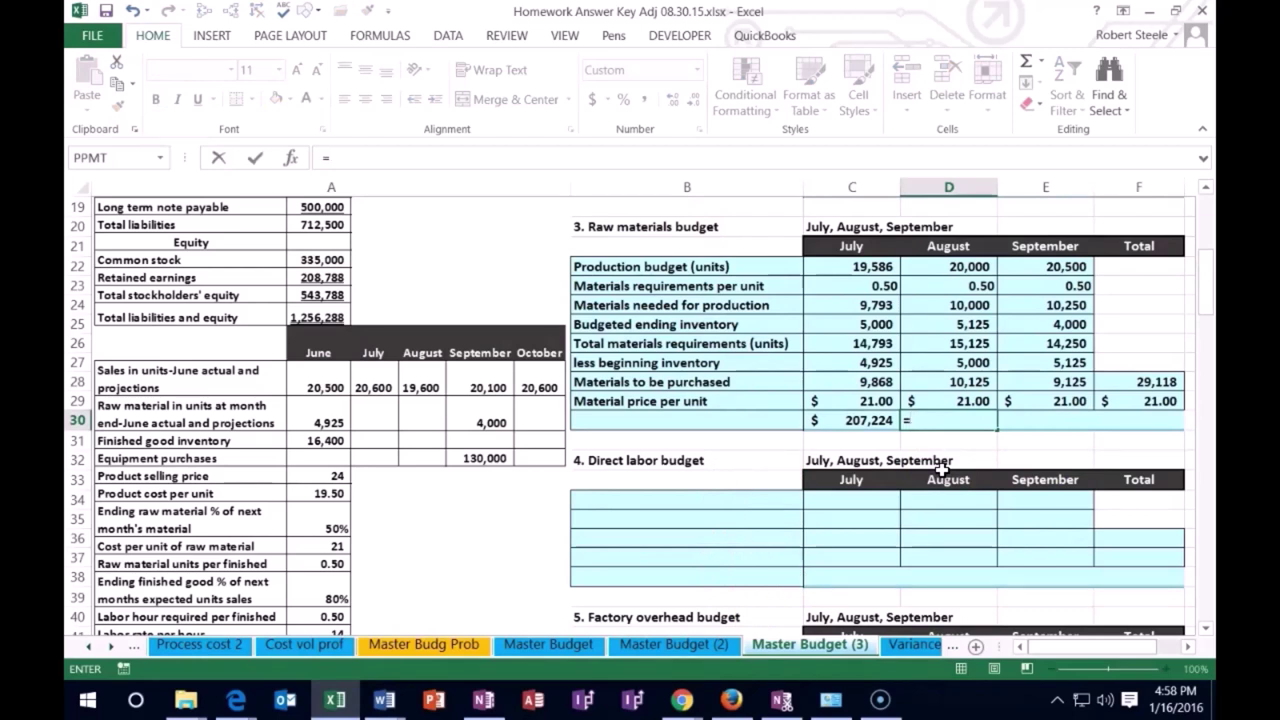
click(949, 382)
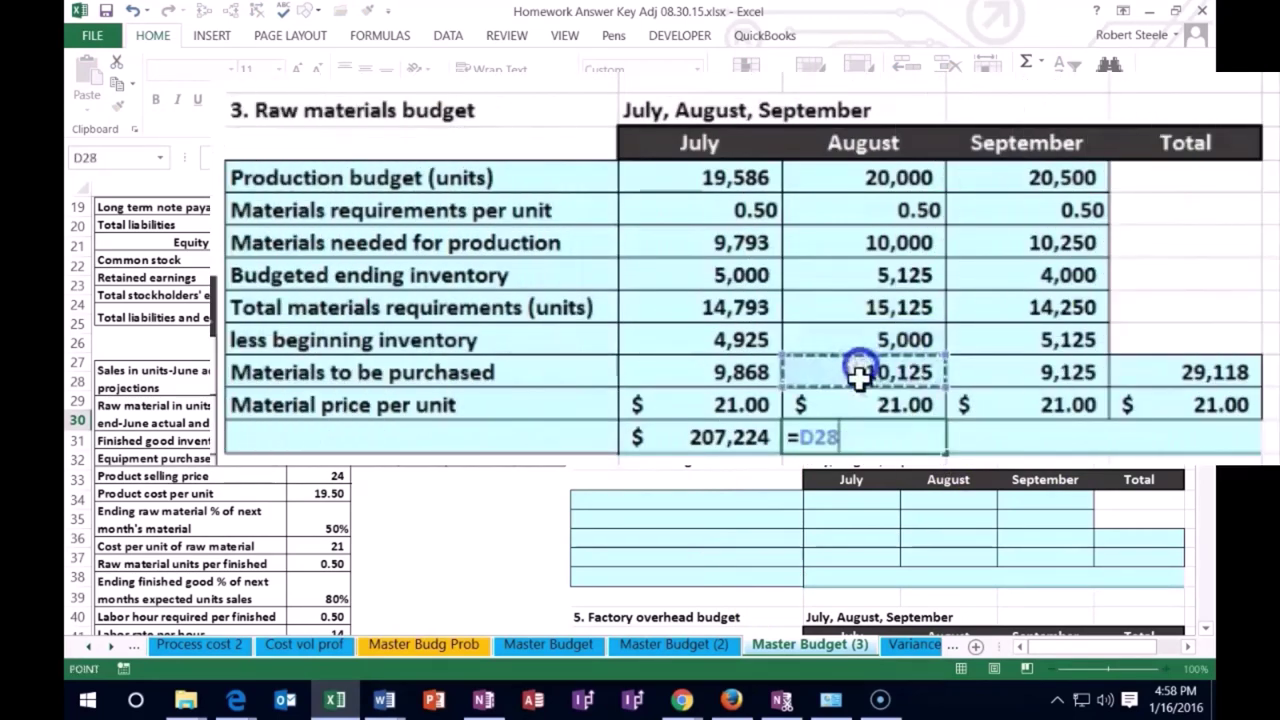
text(*)
click(897, 412)
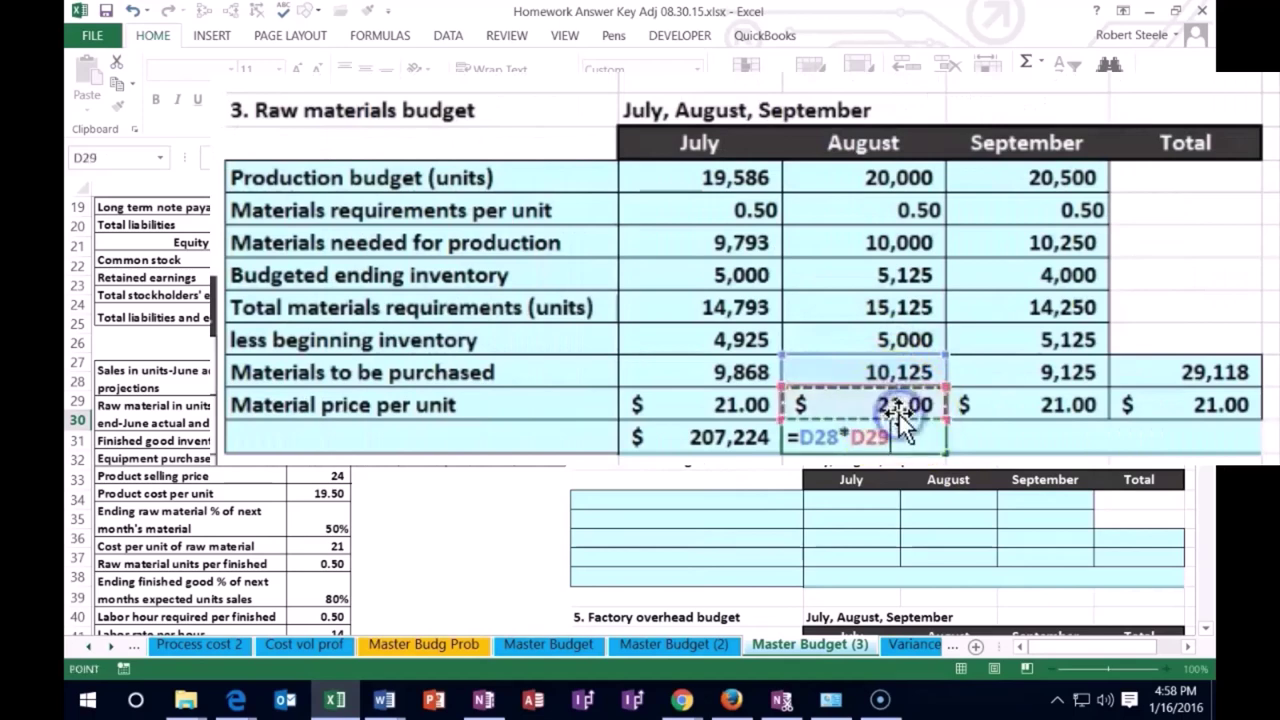
key(Tab)
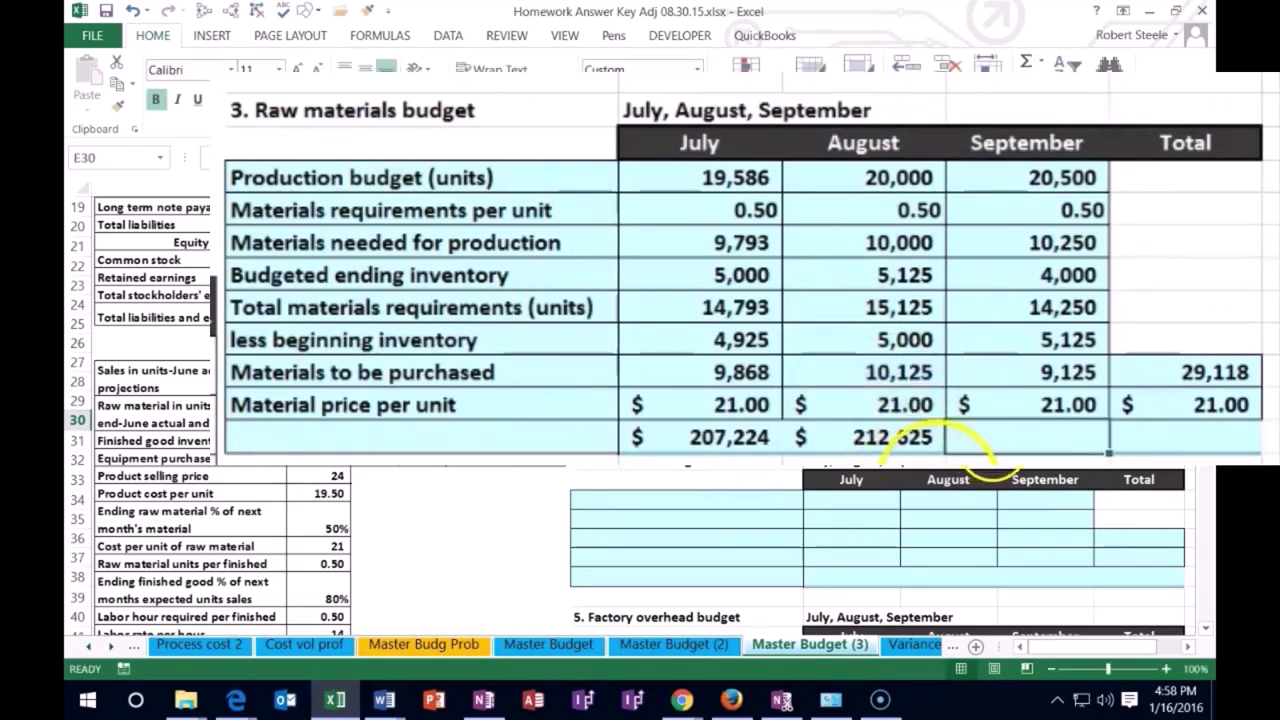
text(=)
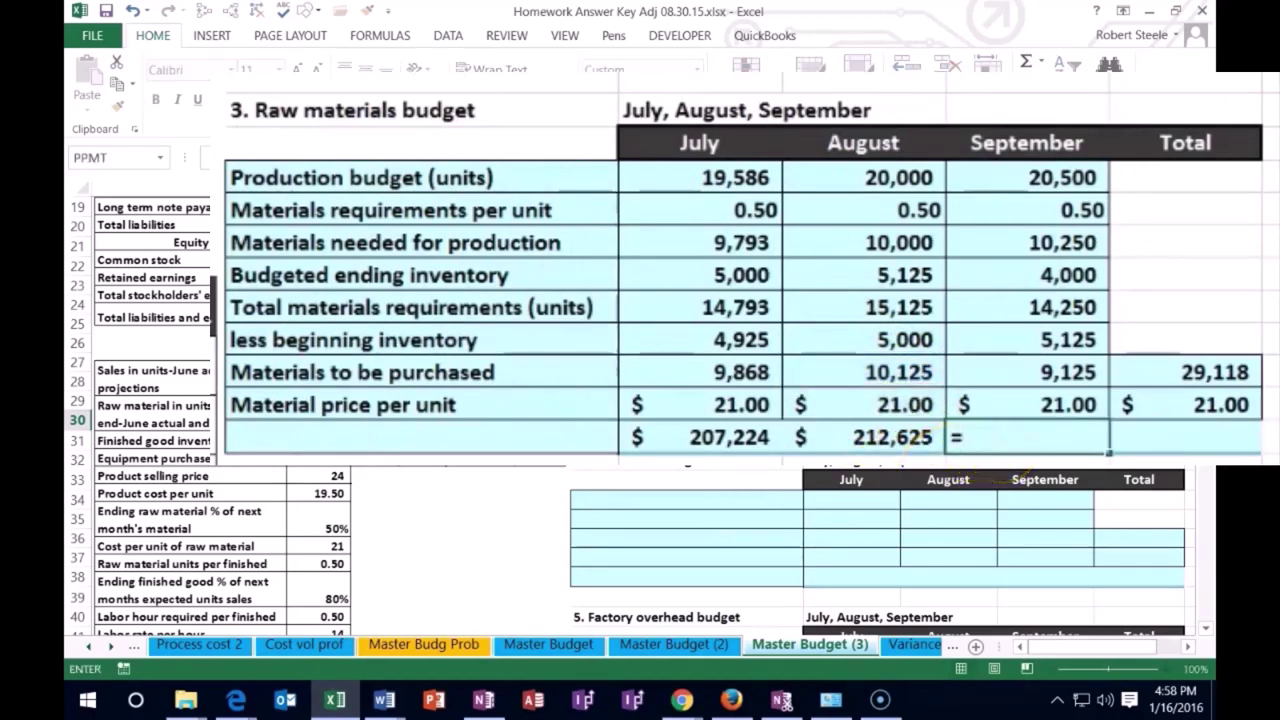
click(1030, 372)
text(*)
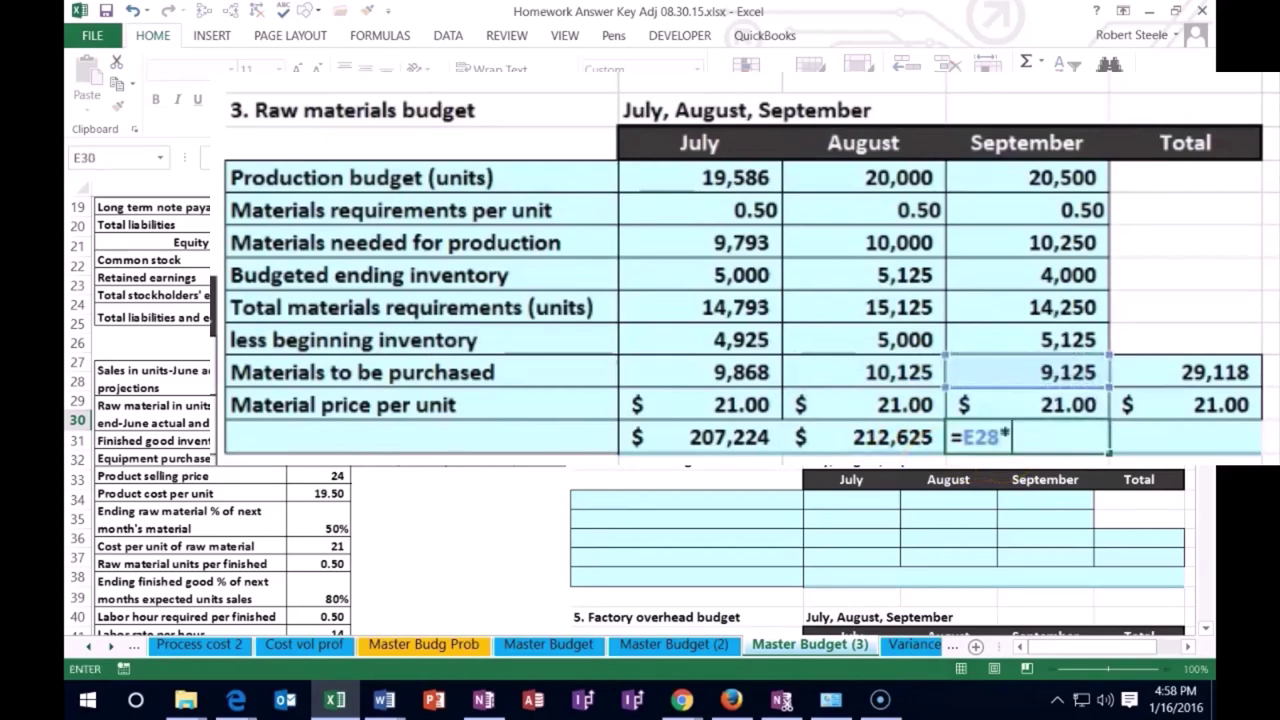
click(1068, 405)
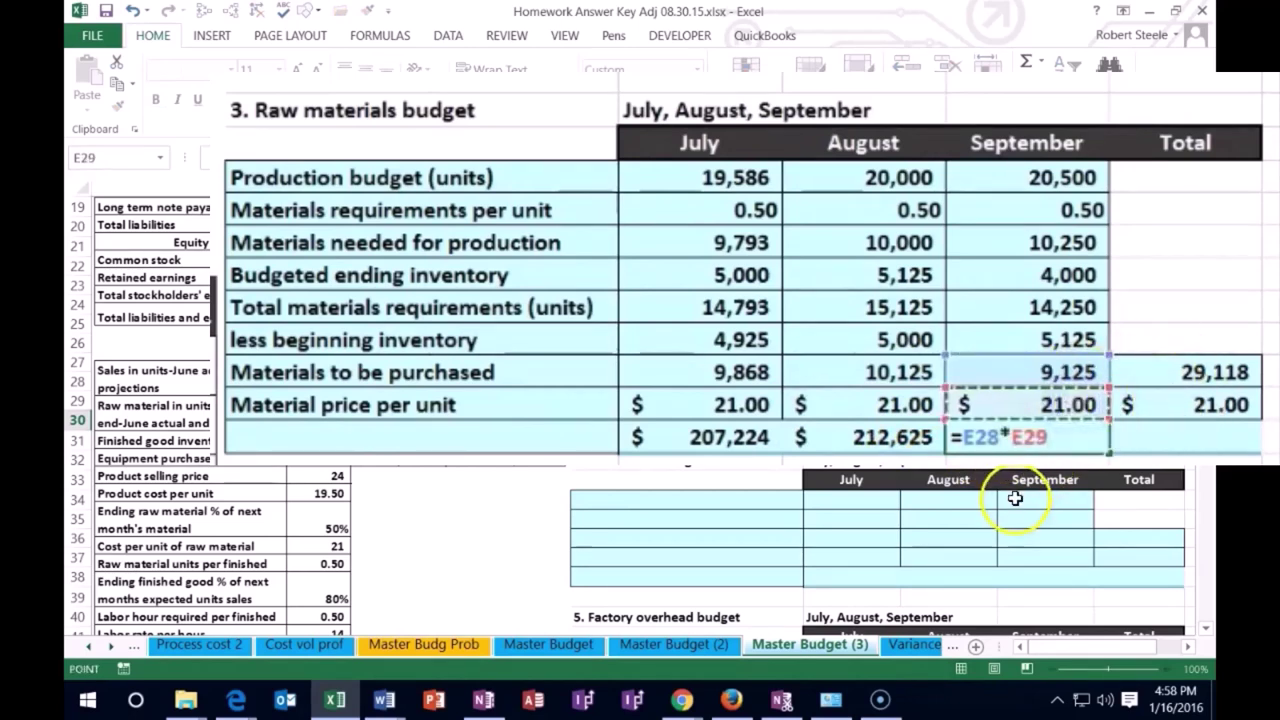
key(Tab)
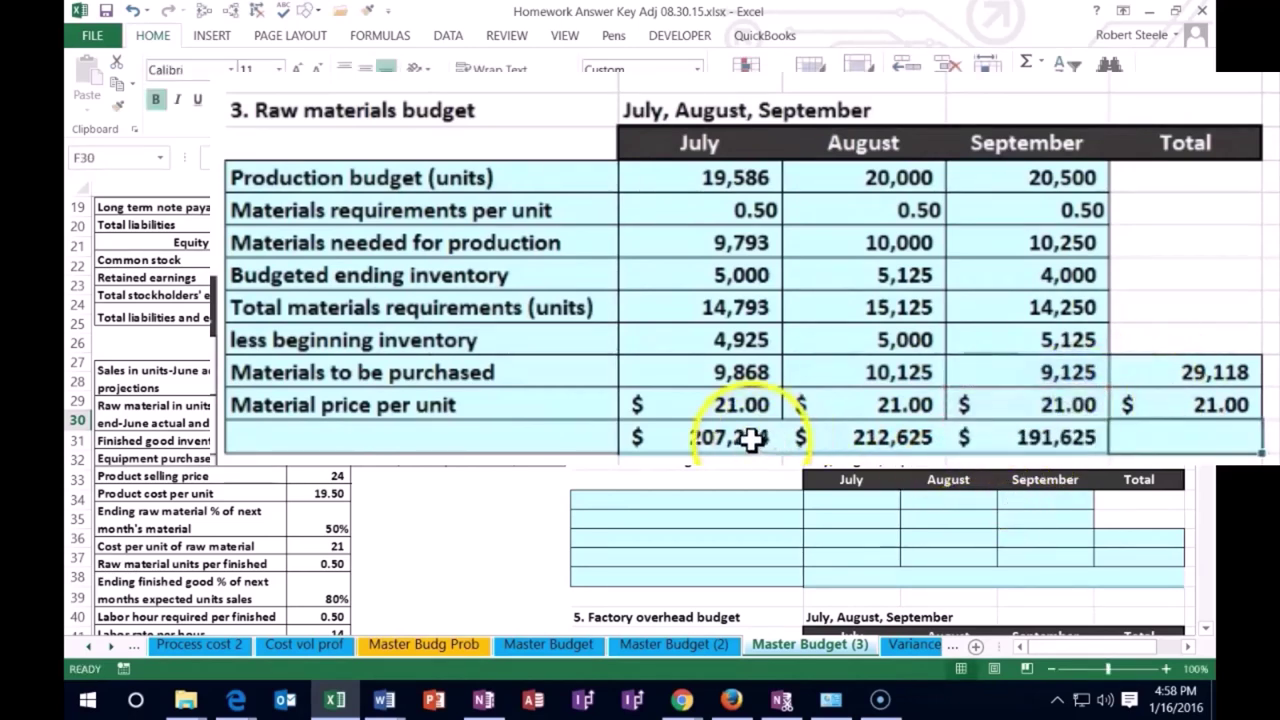
Compute the Total cost as 29,118 times $21.00, giving $611,474, and check it against the monthly costs
drag(757, 440, 995, 440)
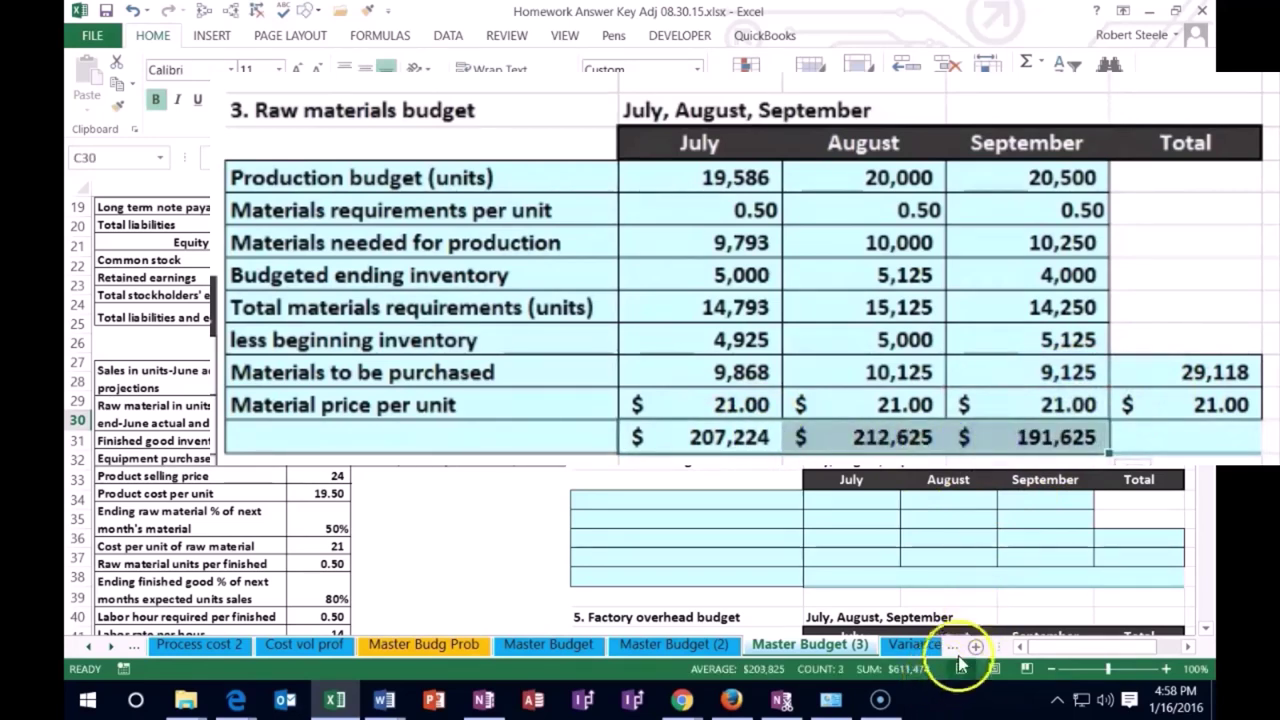
click(1200, 437)
text(=)
key(Up)
key(Up)
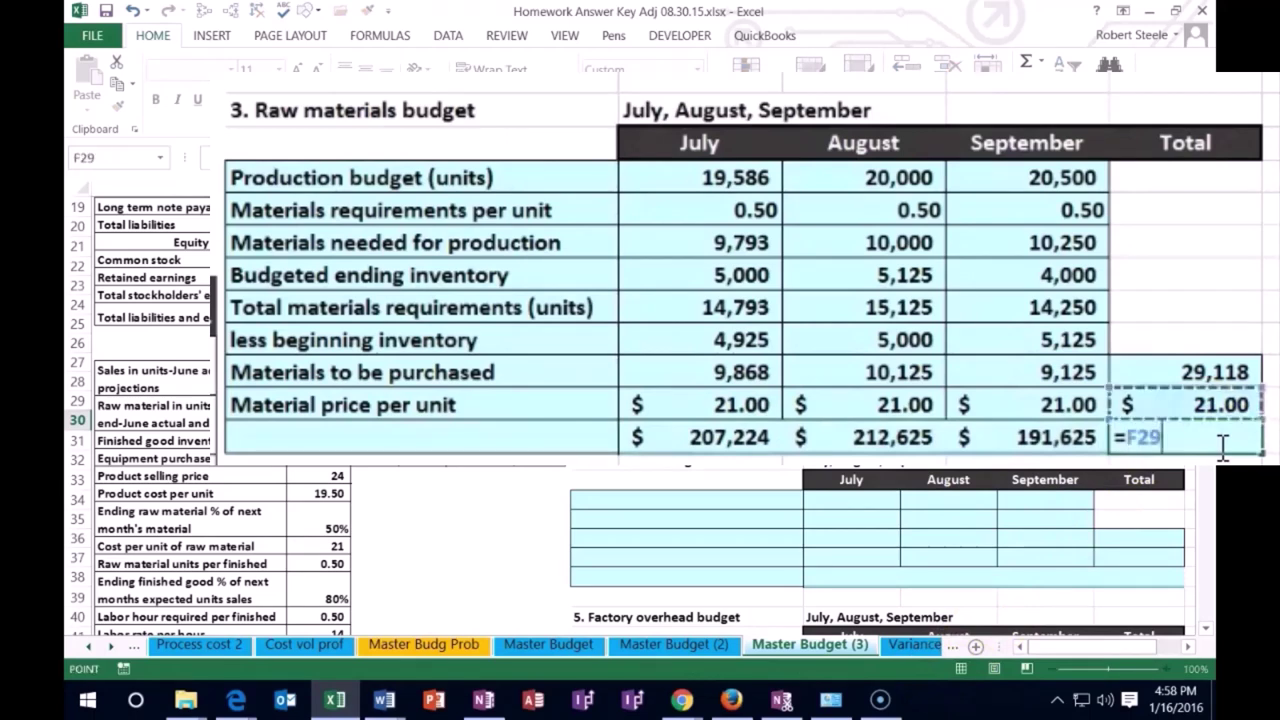
text(*)
key(Up)
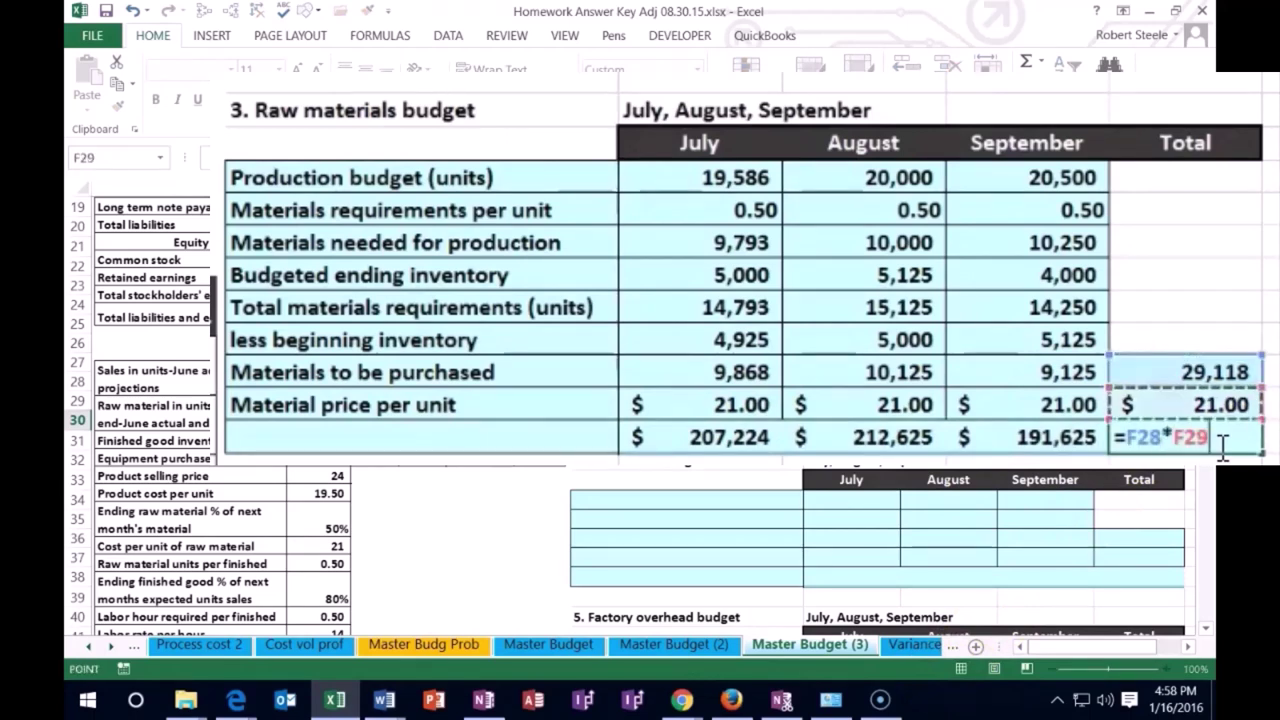
key(ctrl+Return)
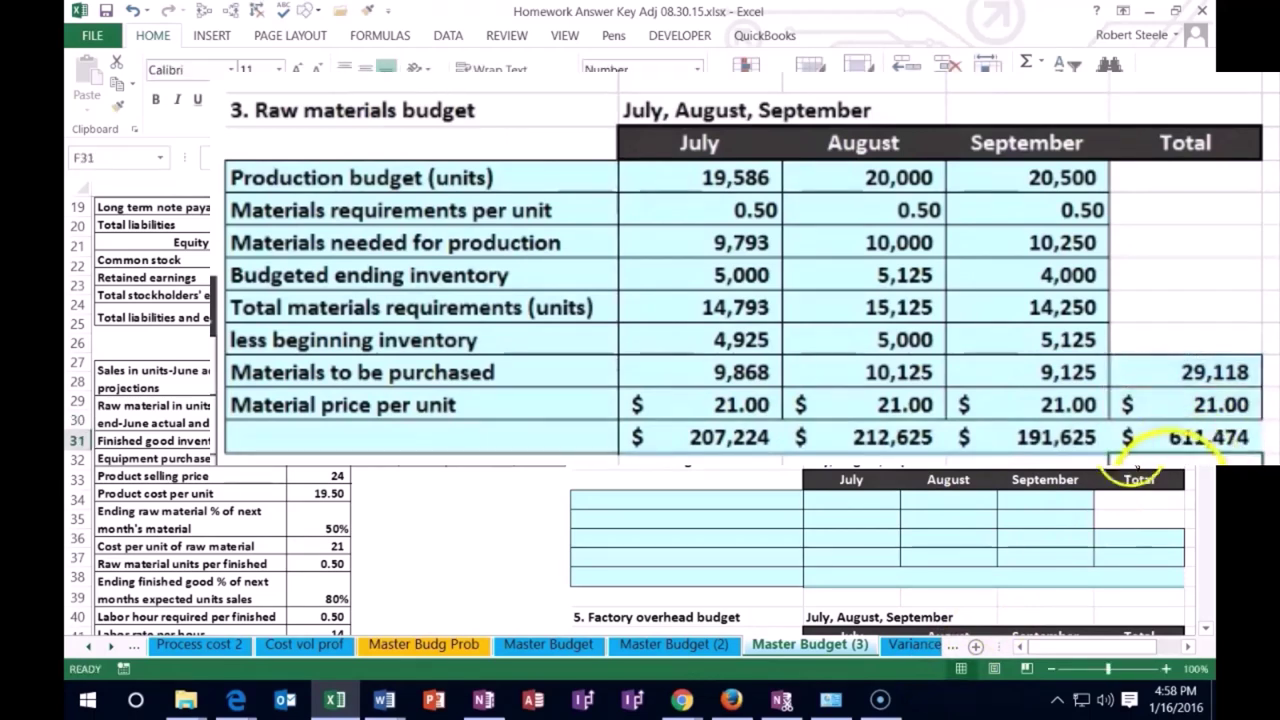
drag(1040, 437, 754, 439)
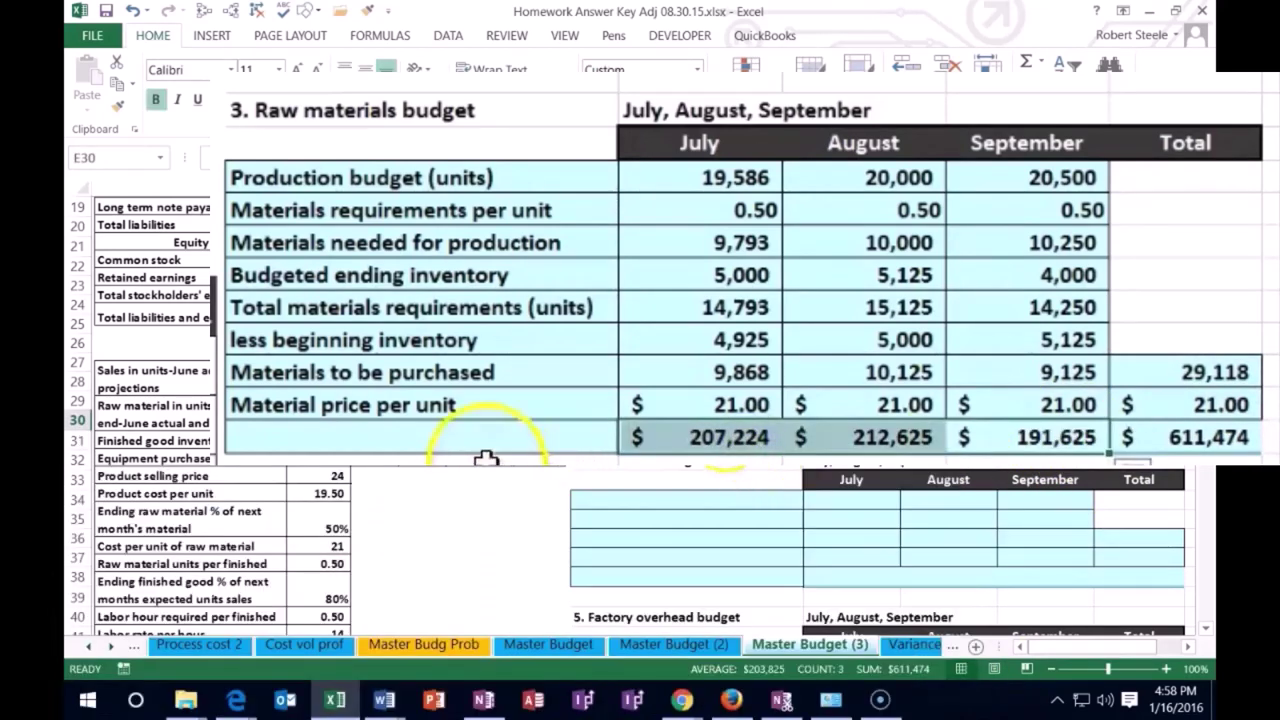
Type 'Total cost of direct material purchases' in the cost row's column B label cell
click(449, 437)
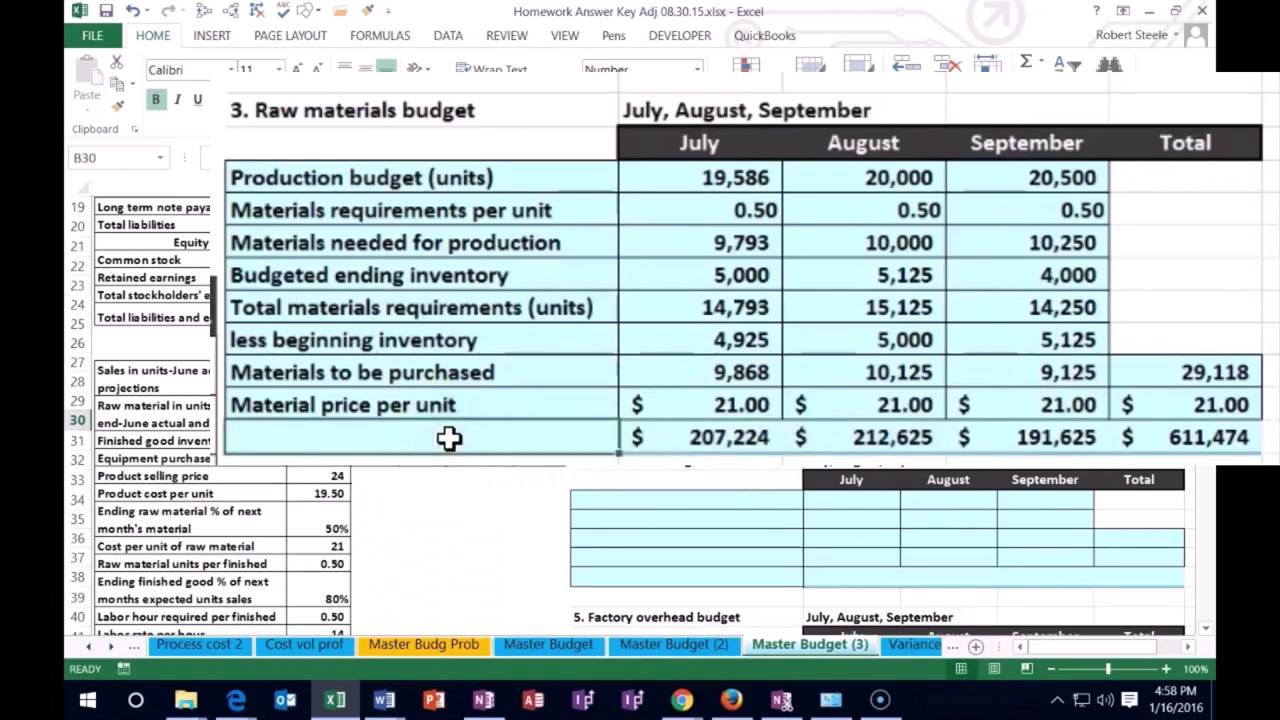
text(Total )
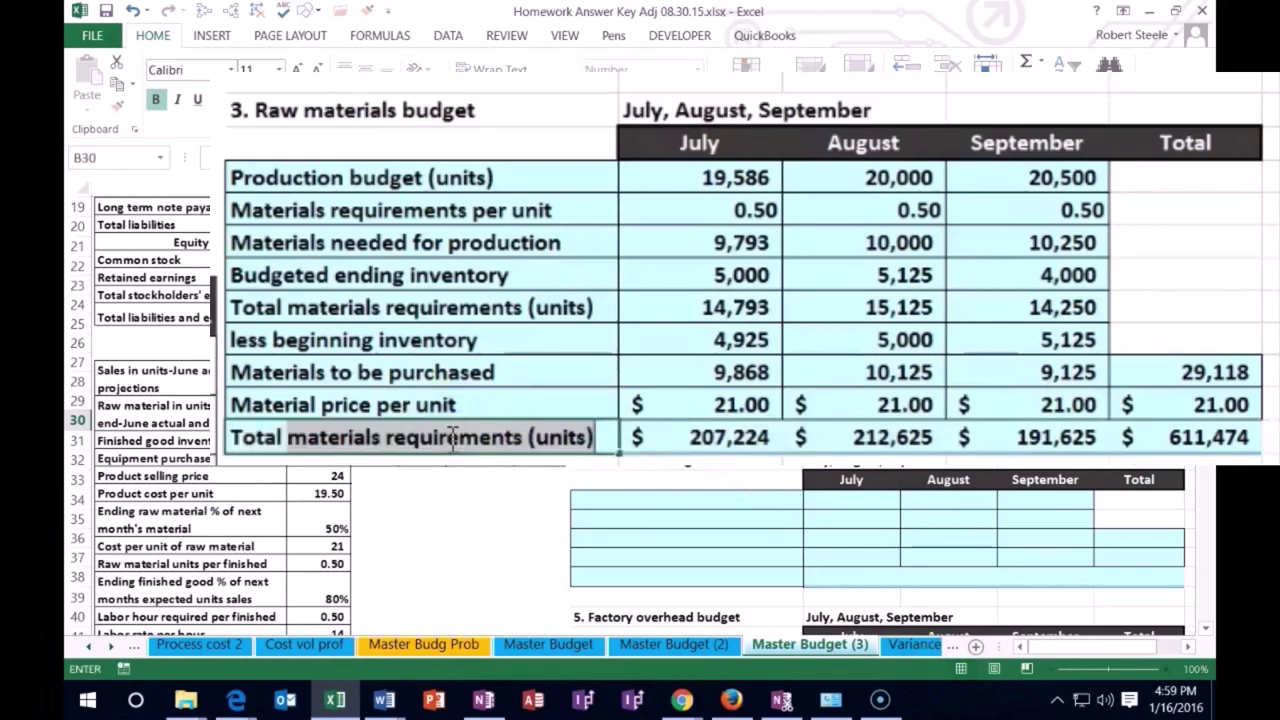
text(cost of dir)
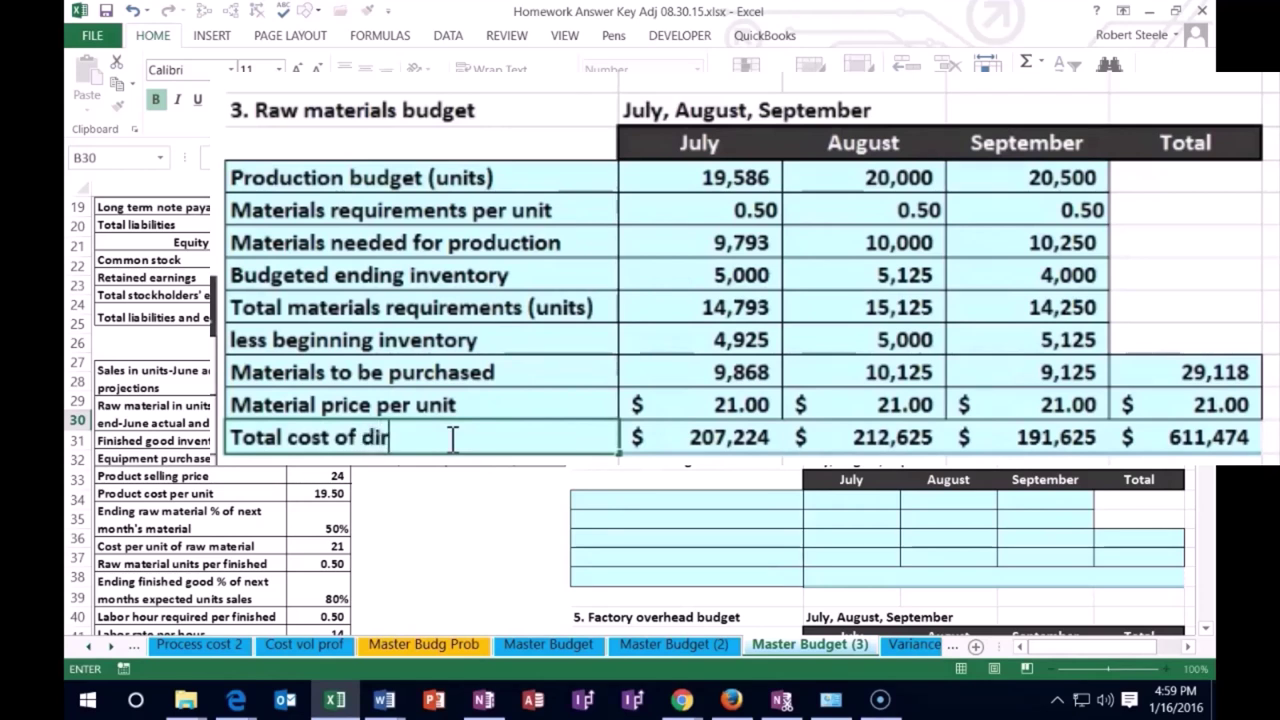
text(ect material pur)
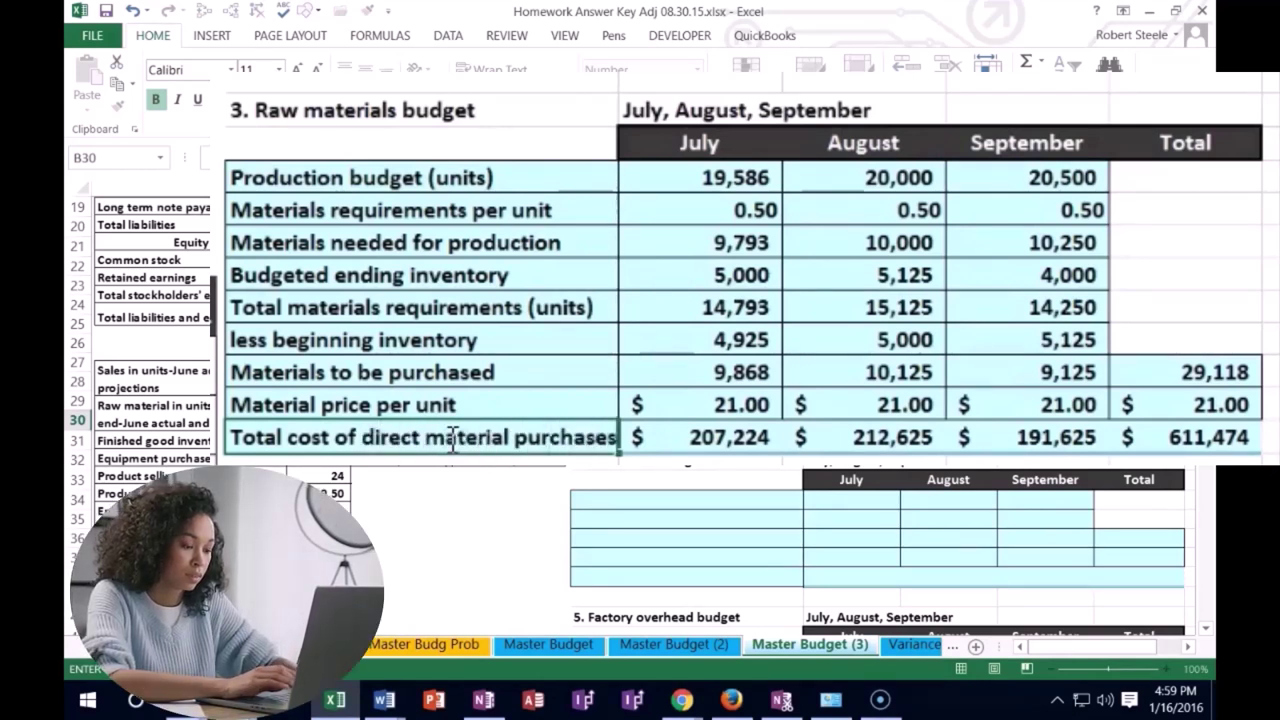
text(chases)
key(Return)
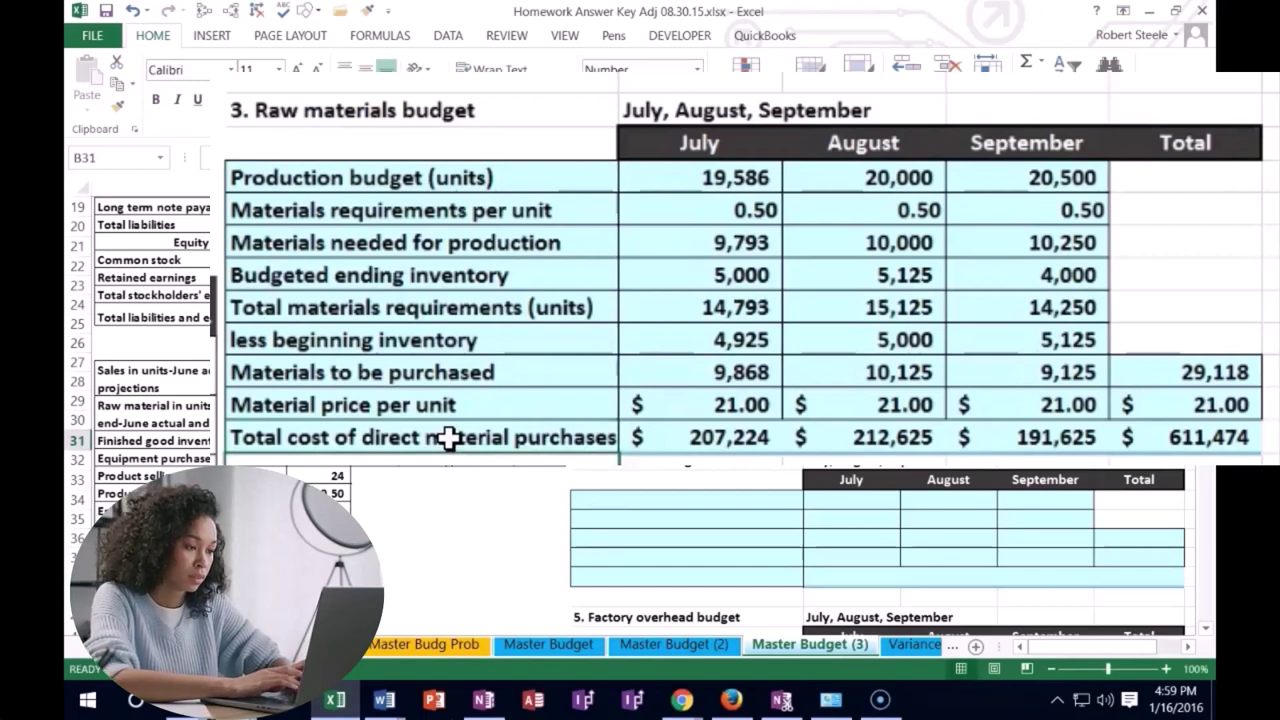
click(666, 250)
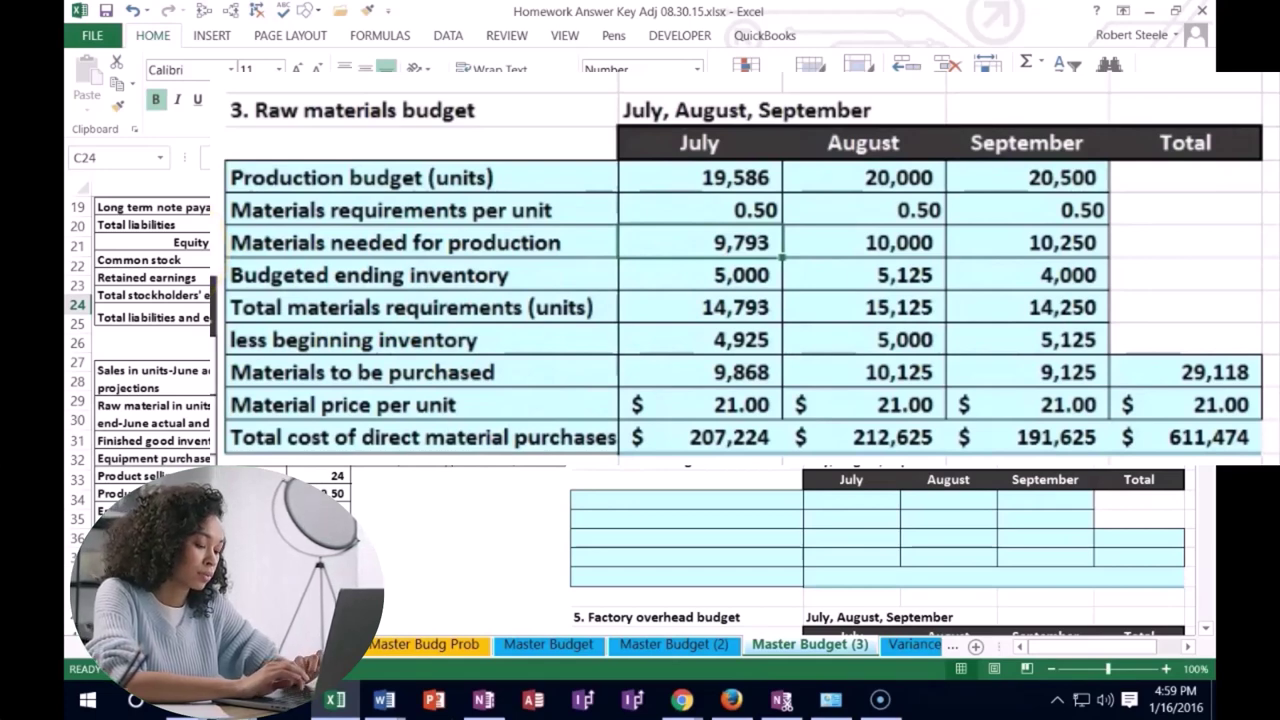
click(700, 275)
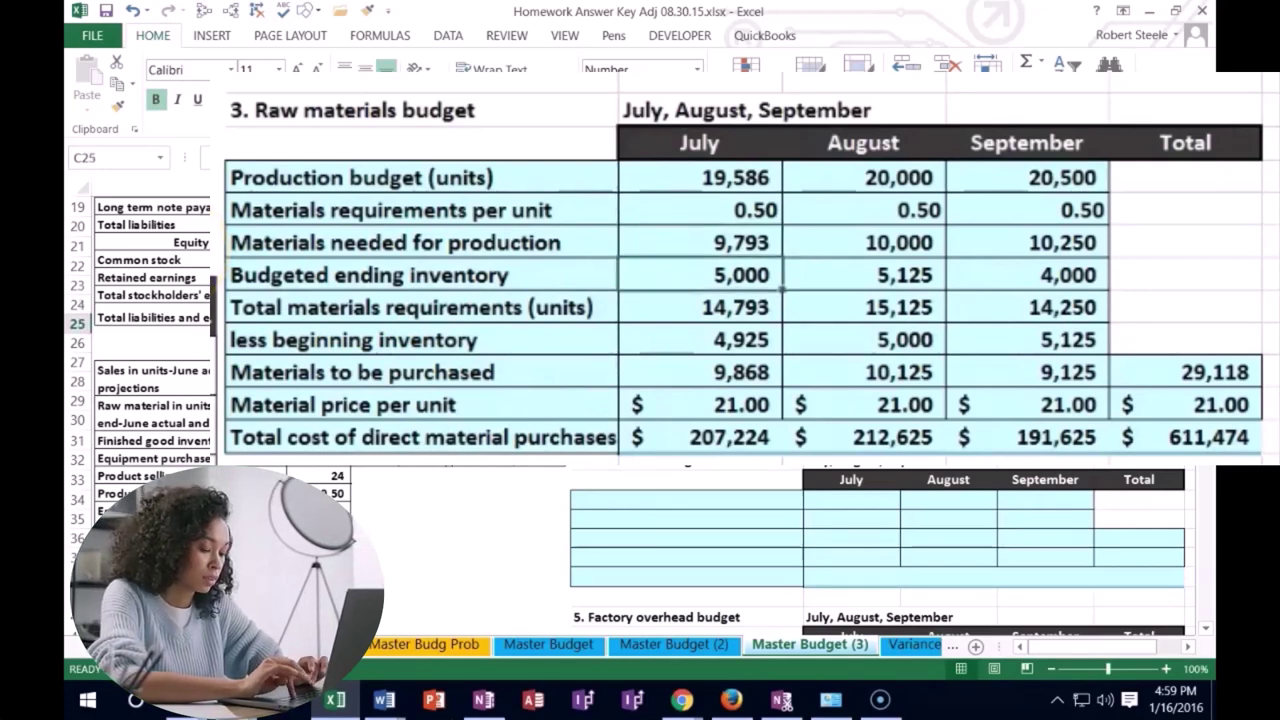
key(Down)
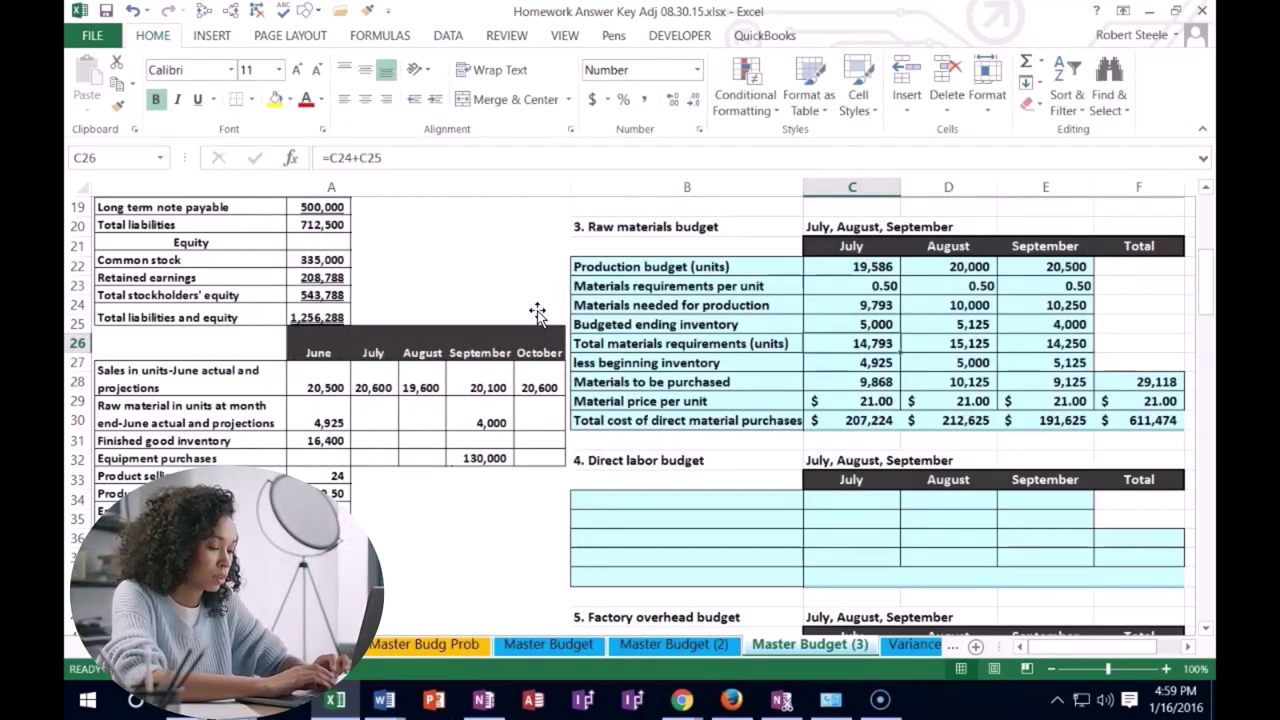
key(Down)
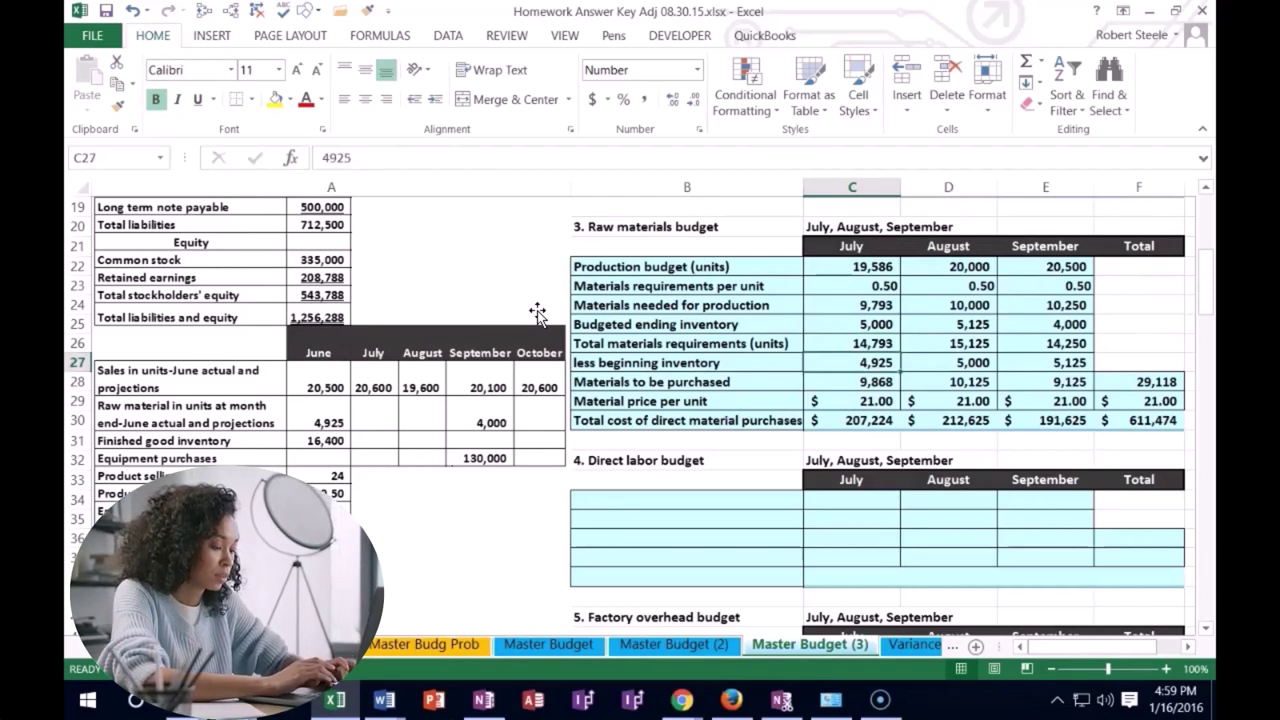
key(Down)
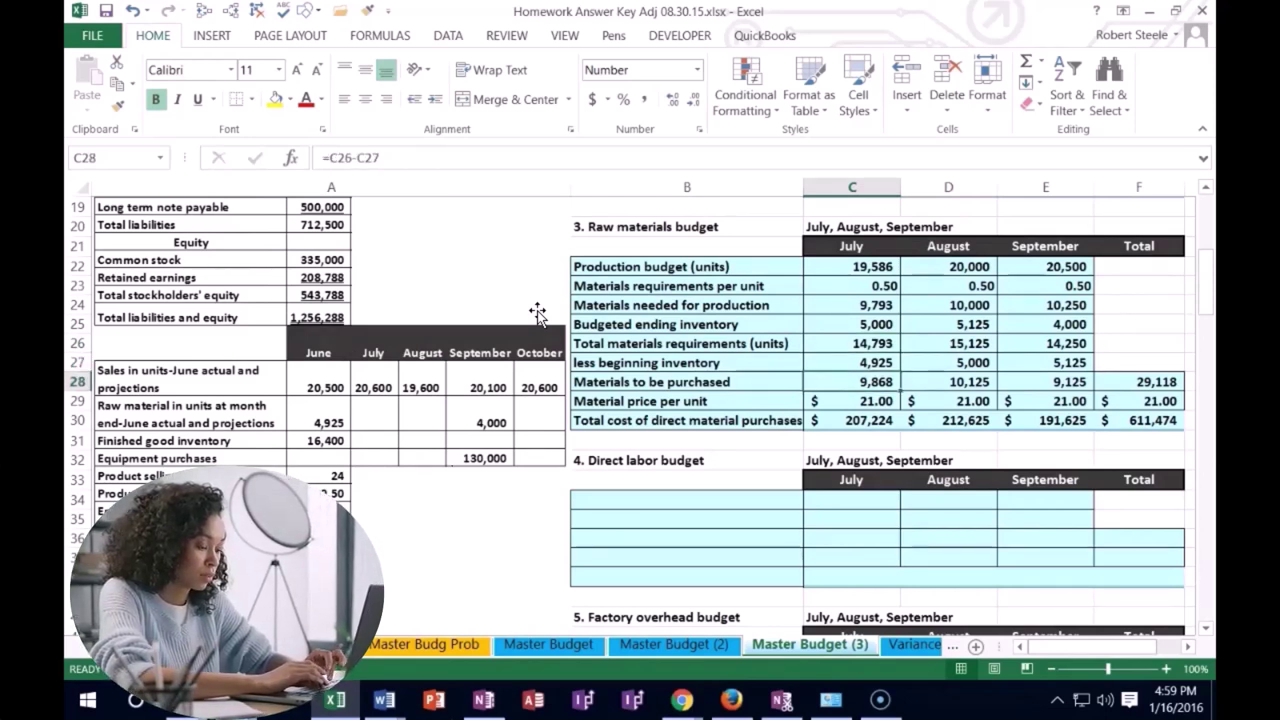
key(Down)
key(Down)
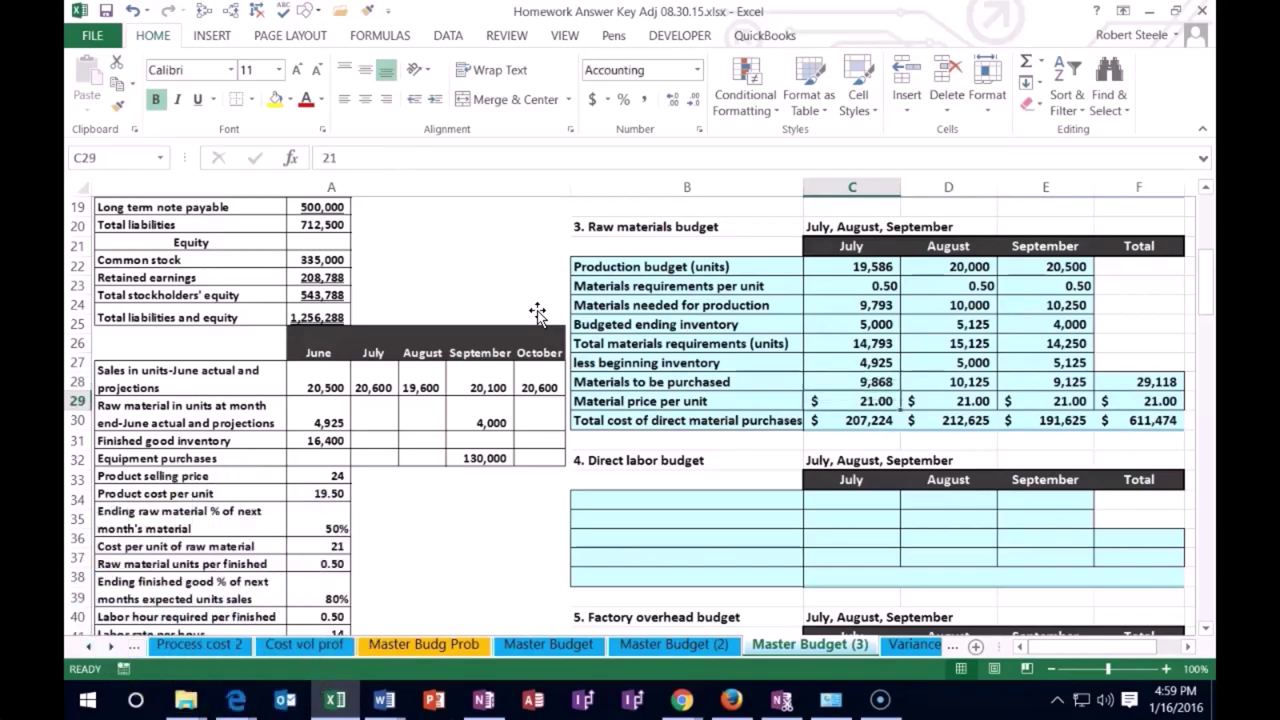